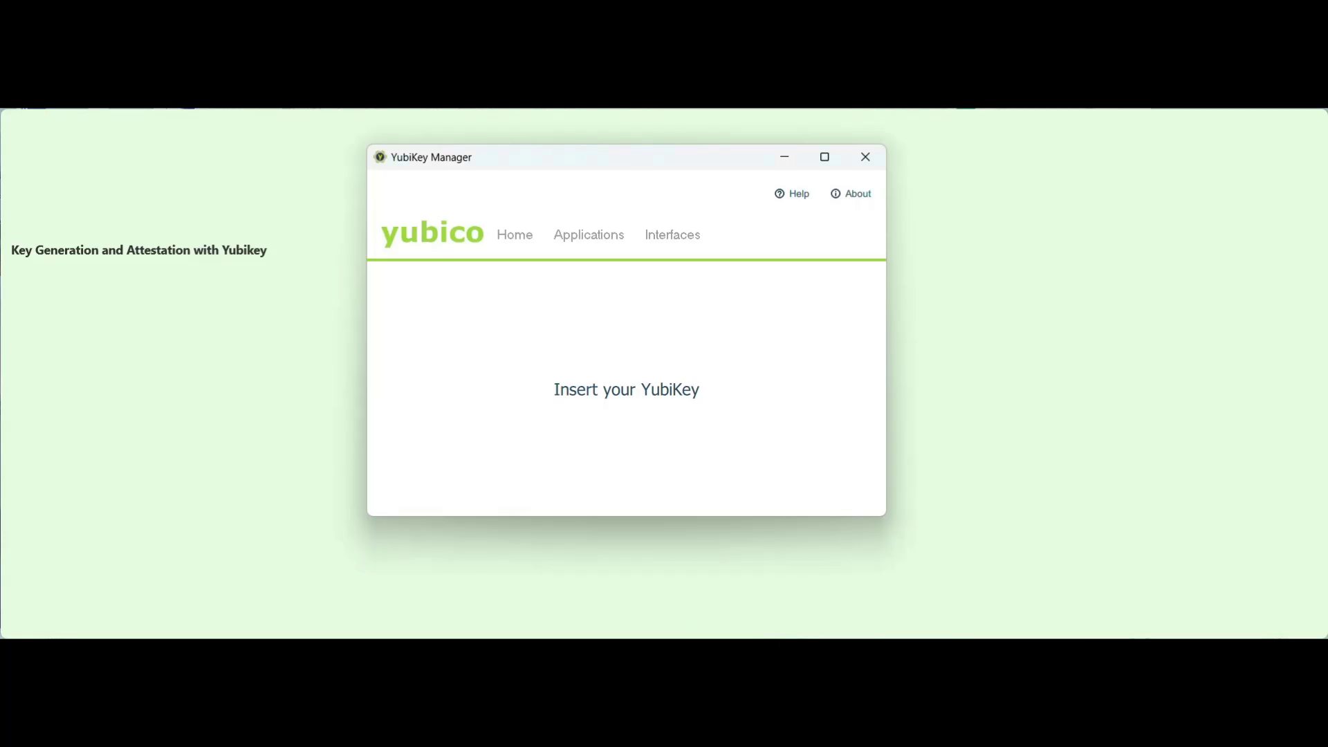
Bring YubiKey Manager into focus so it shows the YubiKey 5 NFC FIPS, firmware 5.4.3.
click(1074, 258)
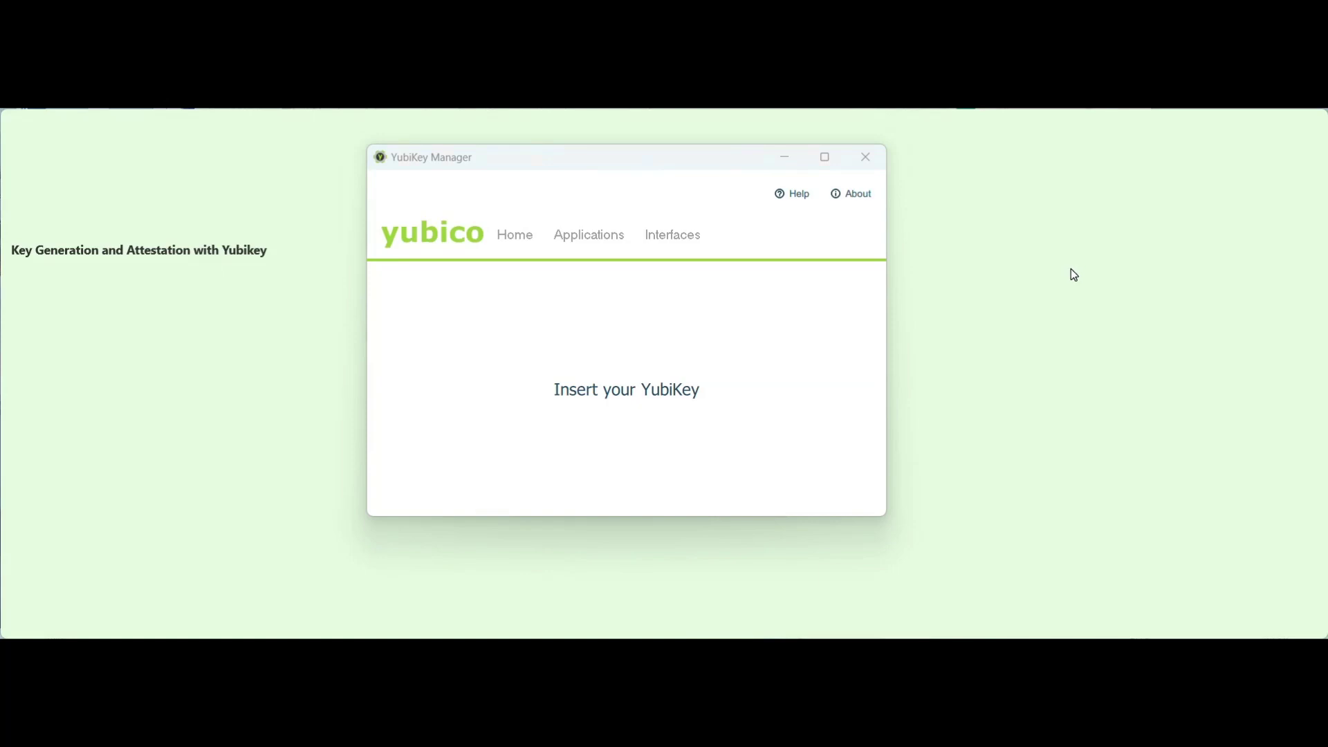
click(668, 379)
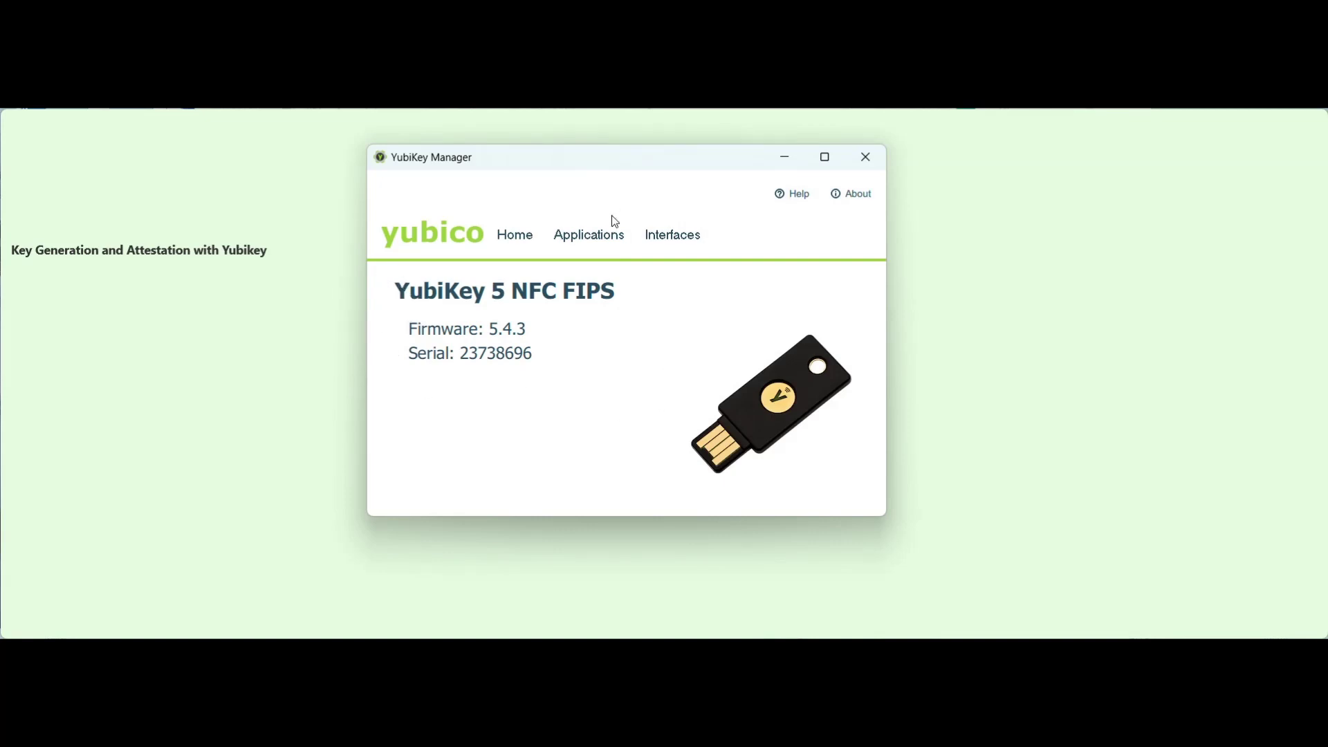
Go to Applications > PIV > Configure Certificates to view the empty Authentication (Slot 9a).
click(610, 237)
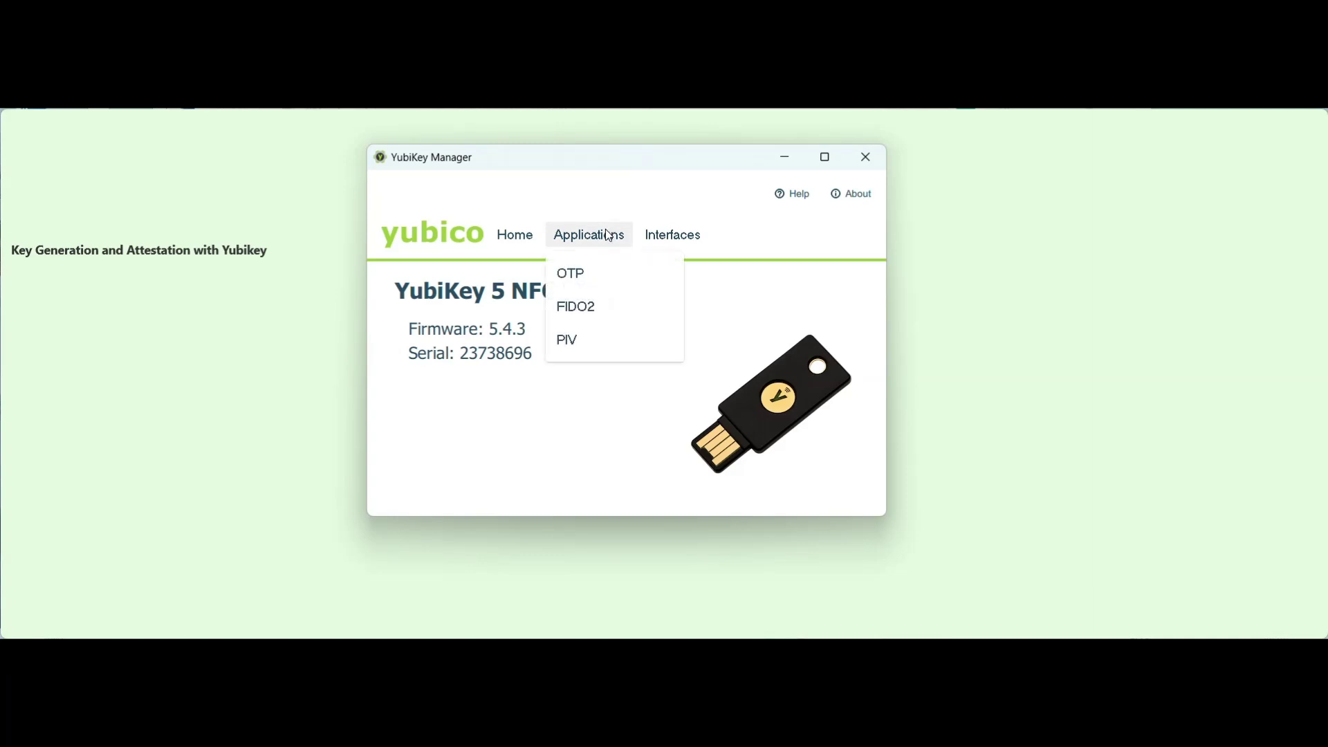
click(584, 351)
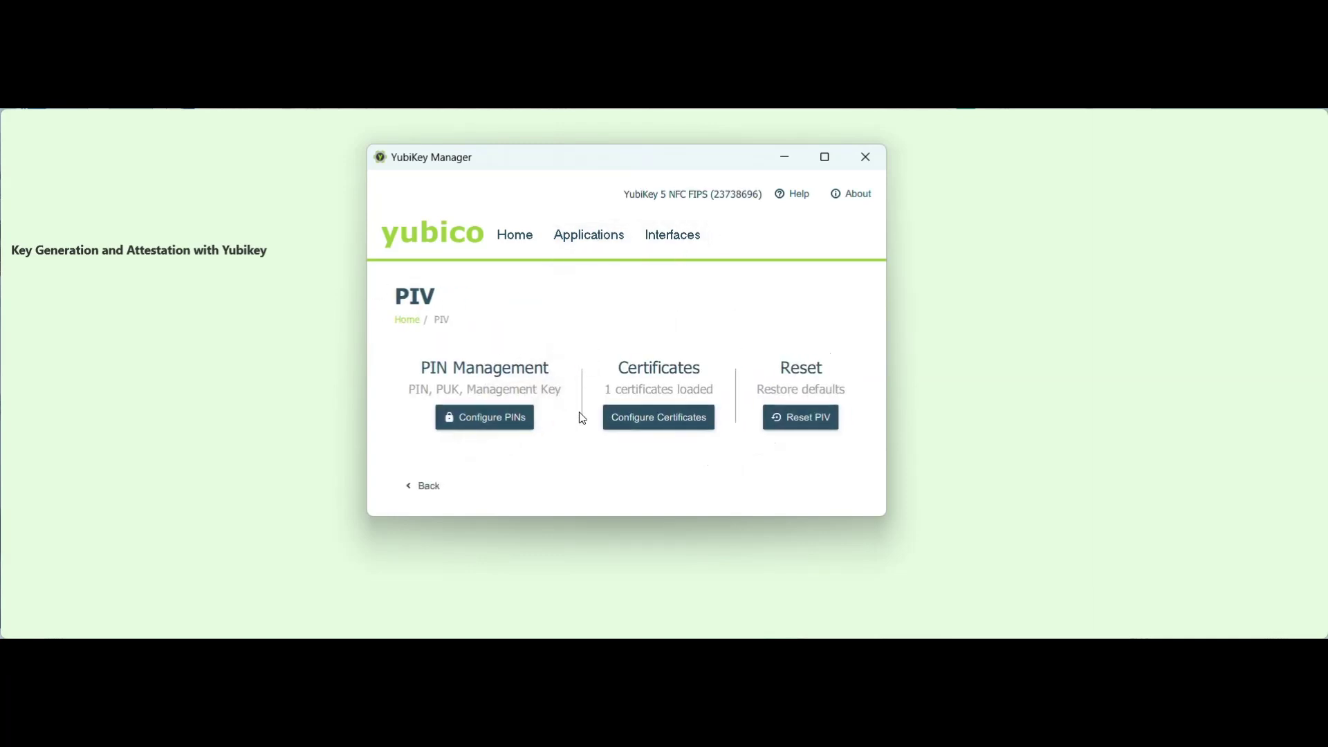
click(665, 427)
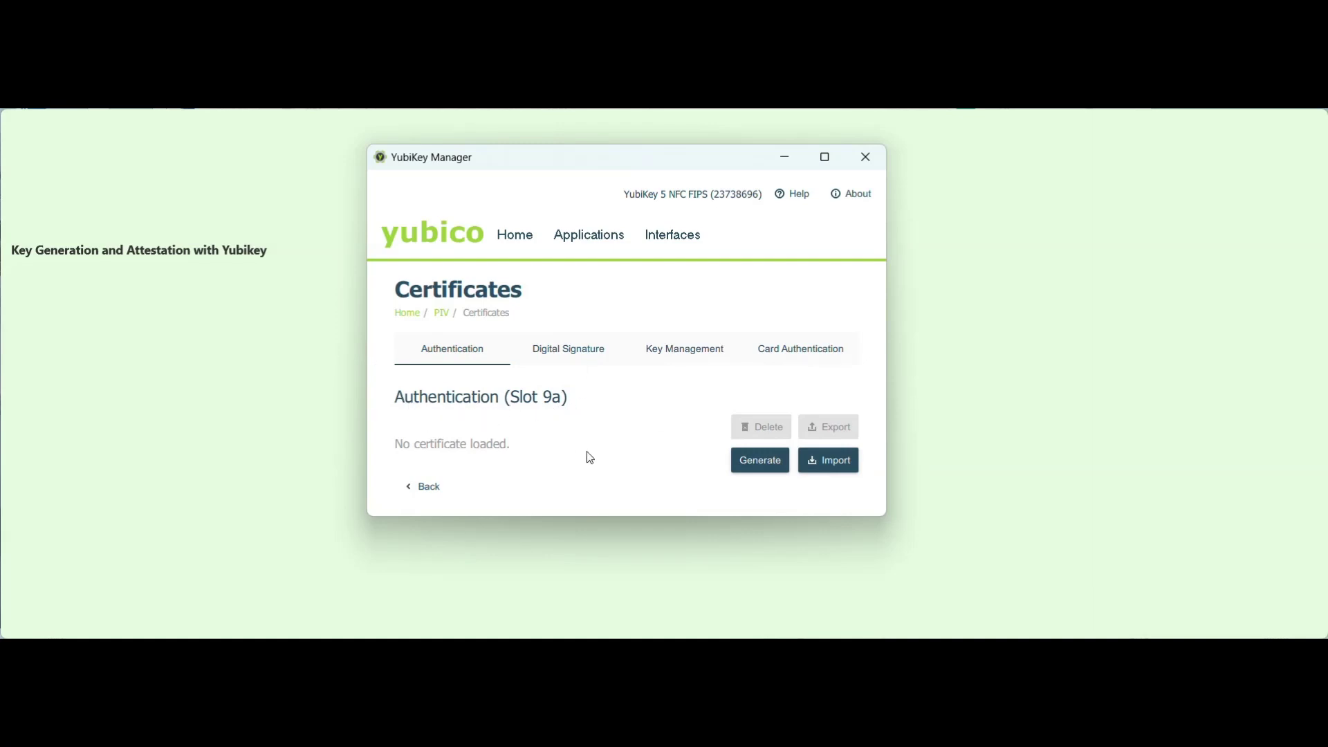
Start a slot 9a CSR using the ECCP384 algorithm with subject 'Certera LLC'.
click(760, 473)
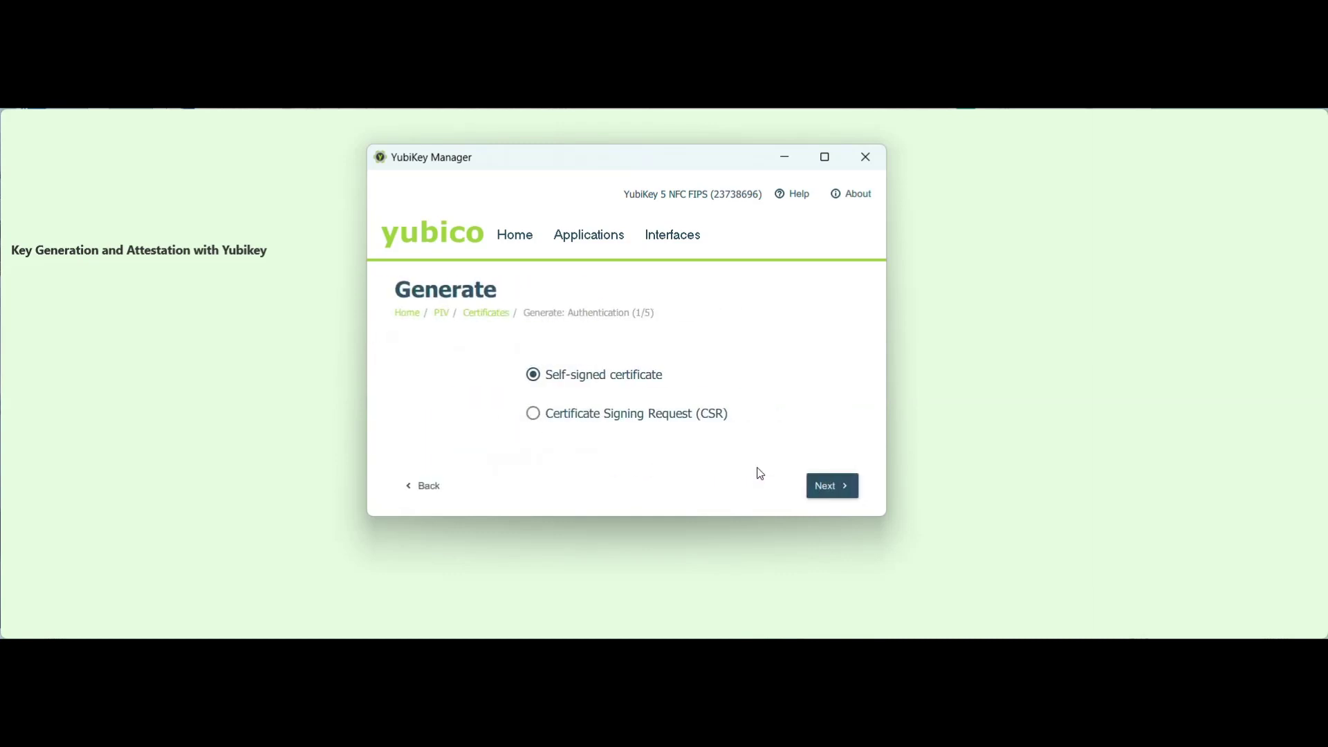
click(622, 418)
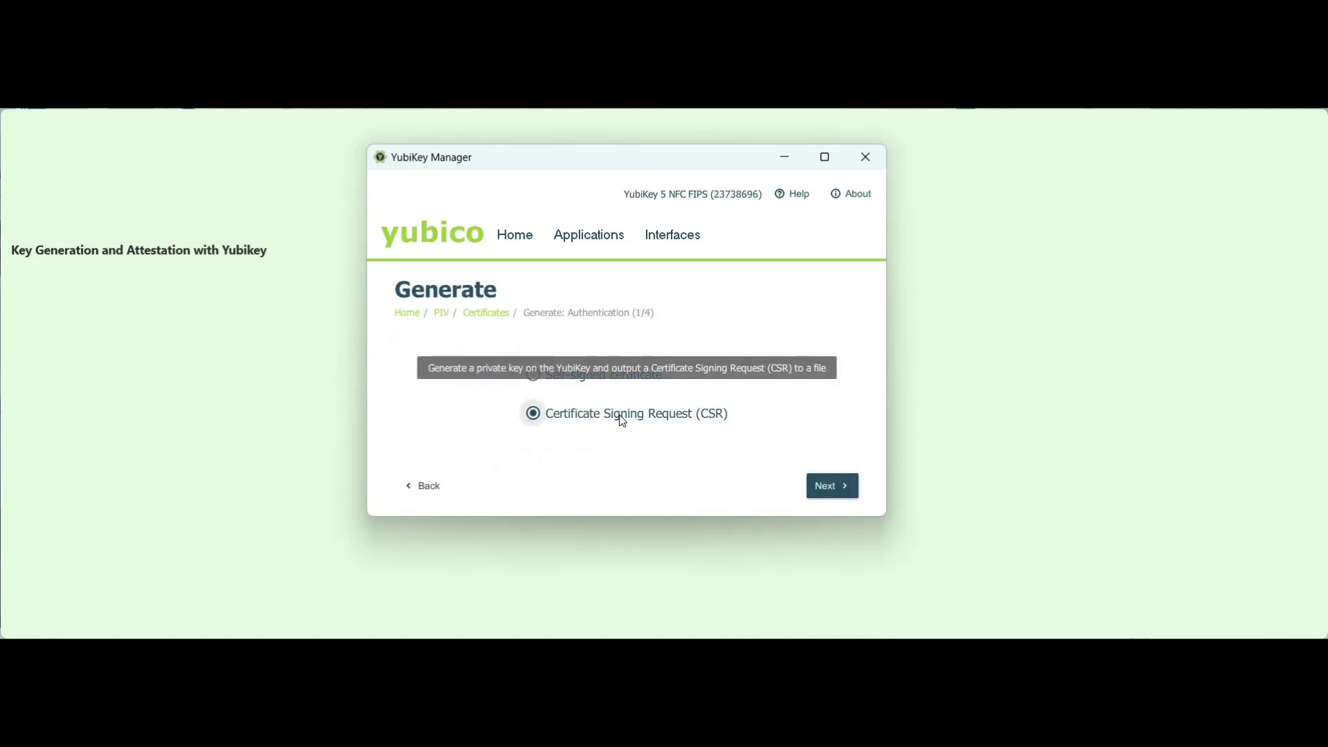
click(830, 483)
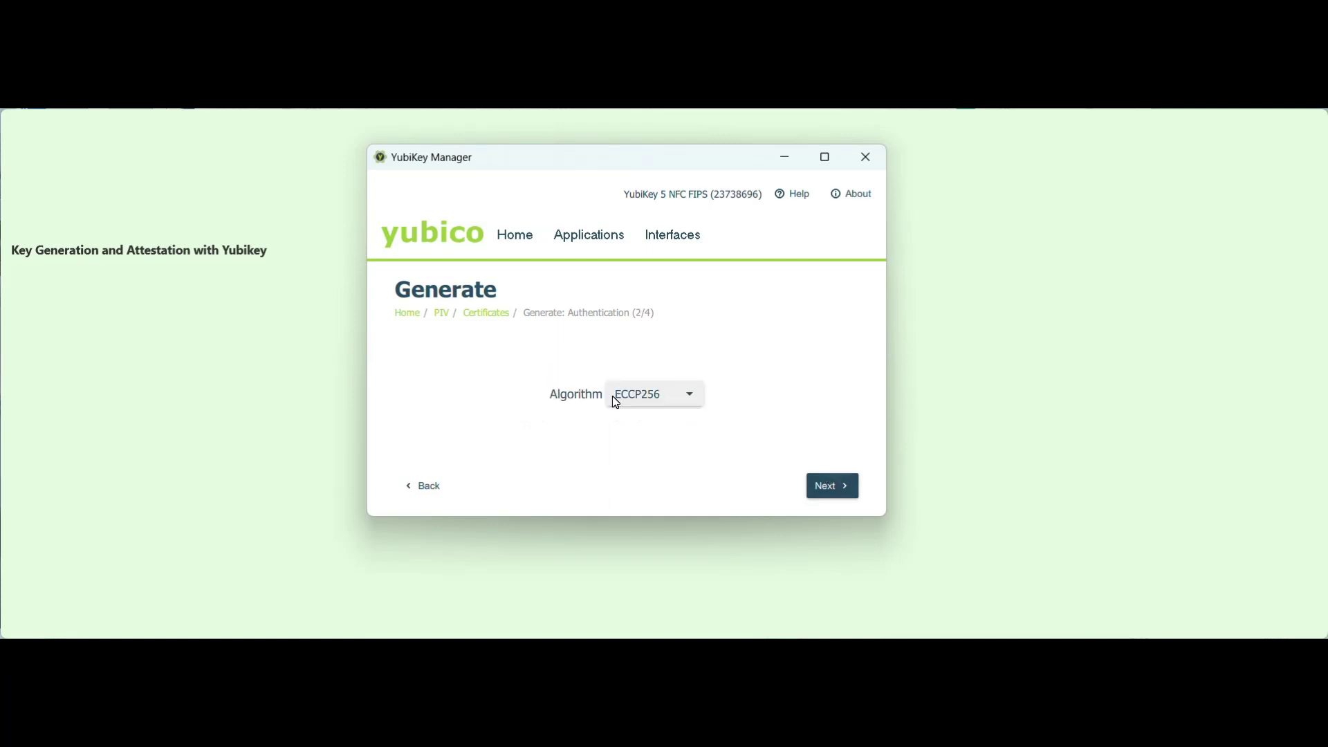
click(617, 400)
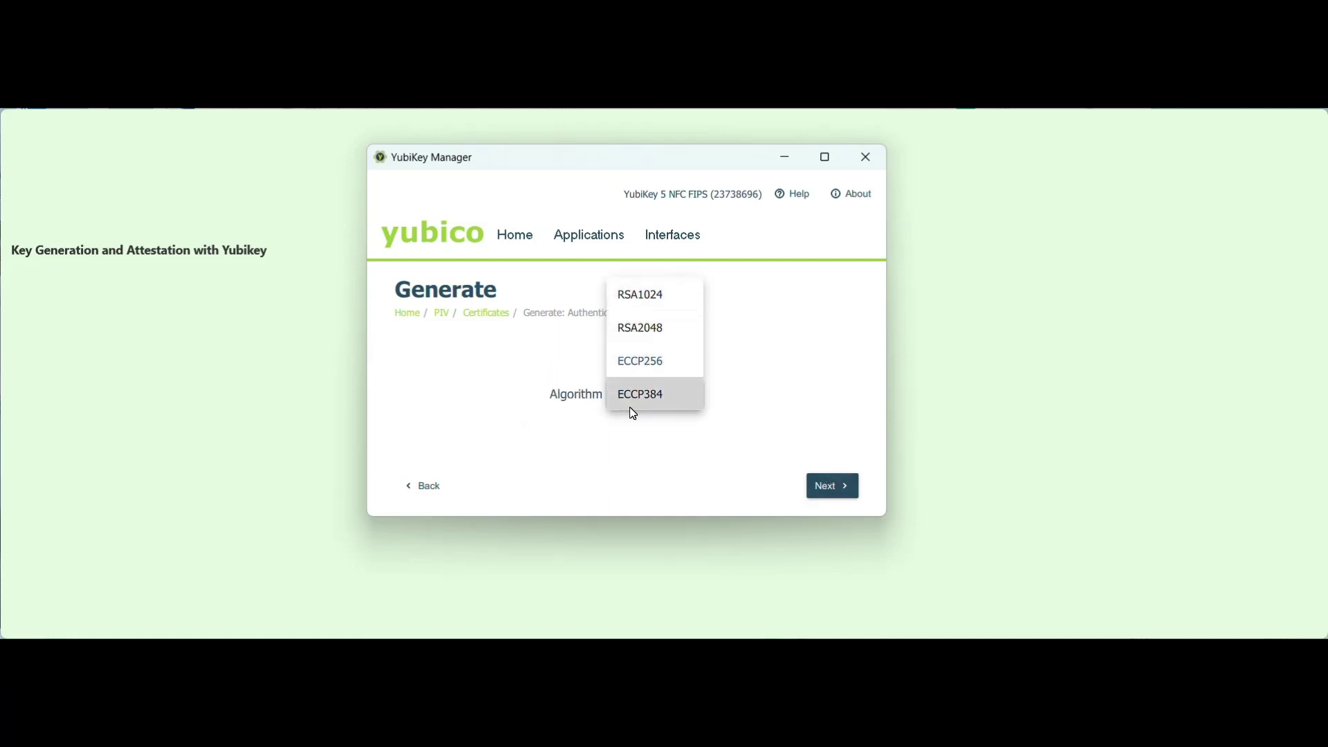
click(647, 400)
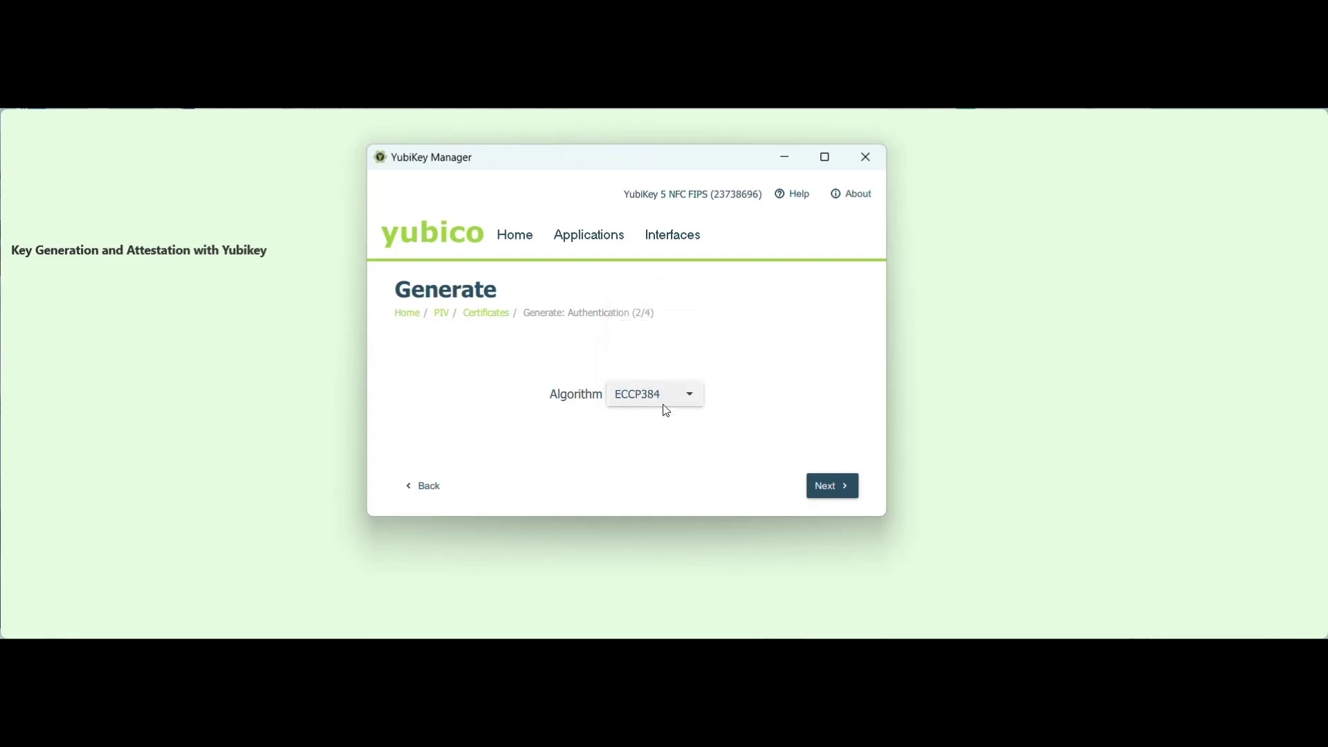
key(Return)
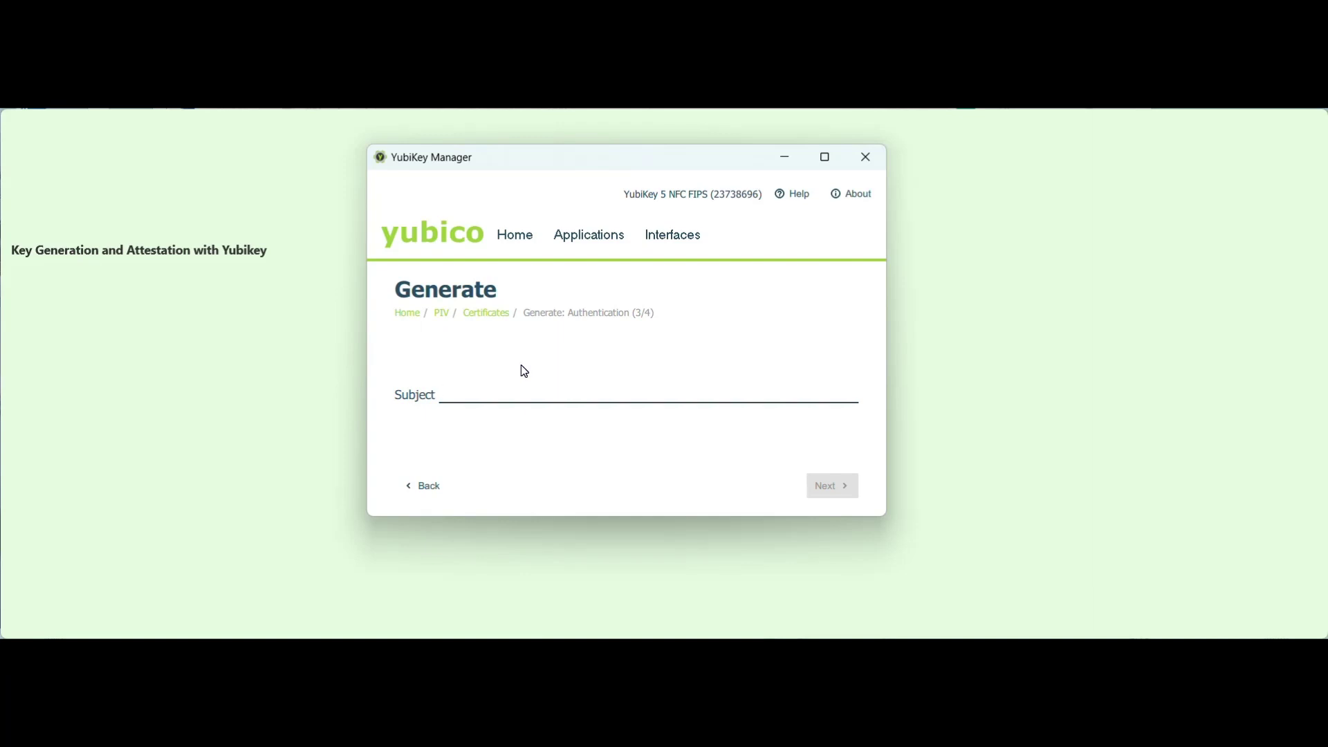
text(Certera LLC)
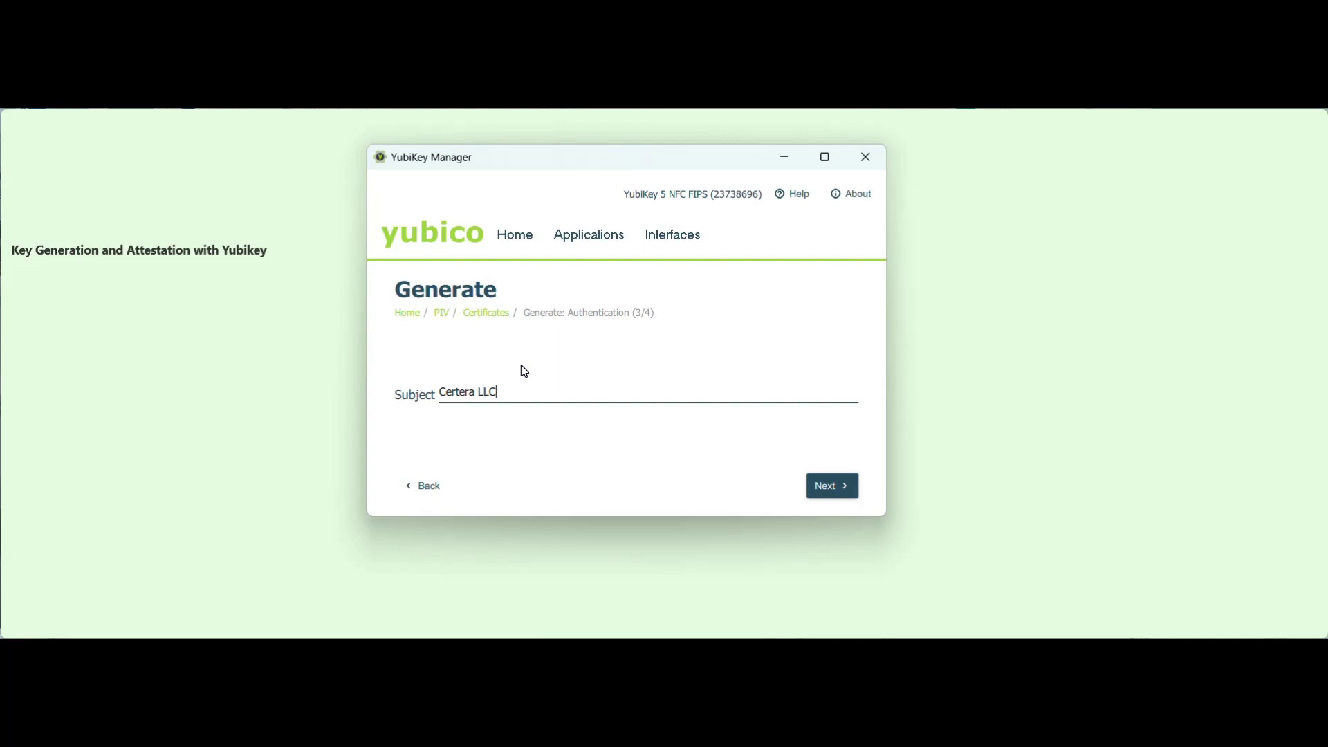
Generate the key and save the CSR as Certera_LLC, confirming with the PIV PIN.
click(831, 486)
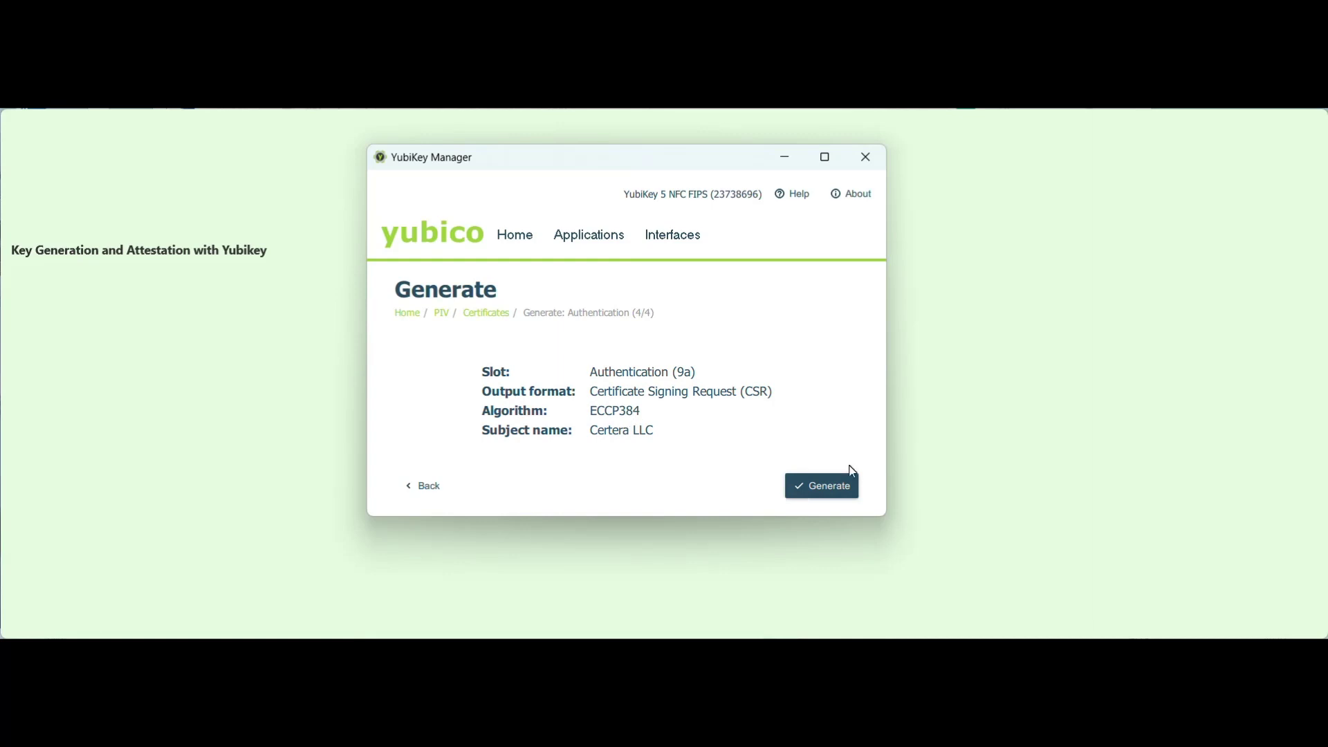
click(843, 488)
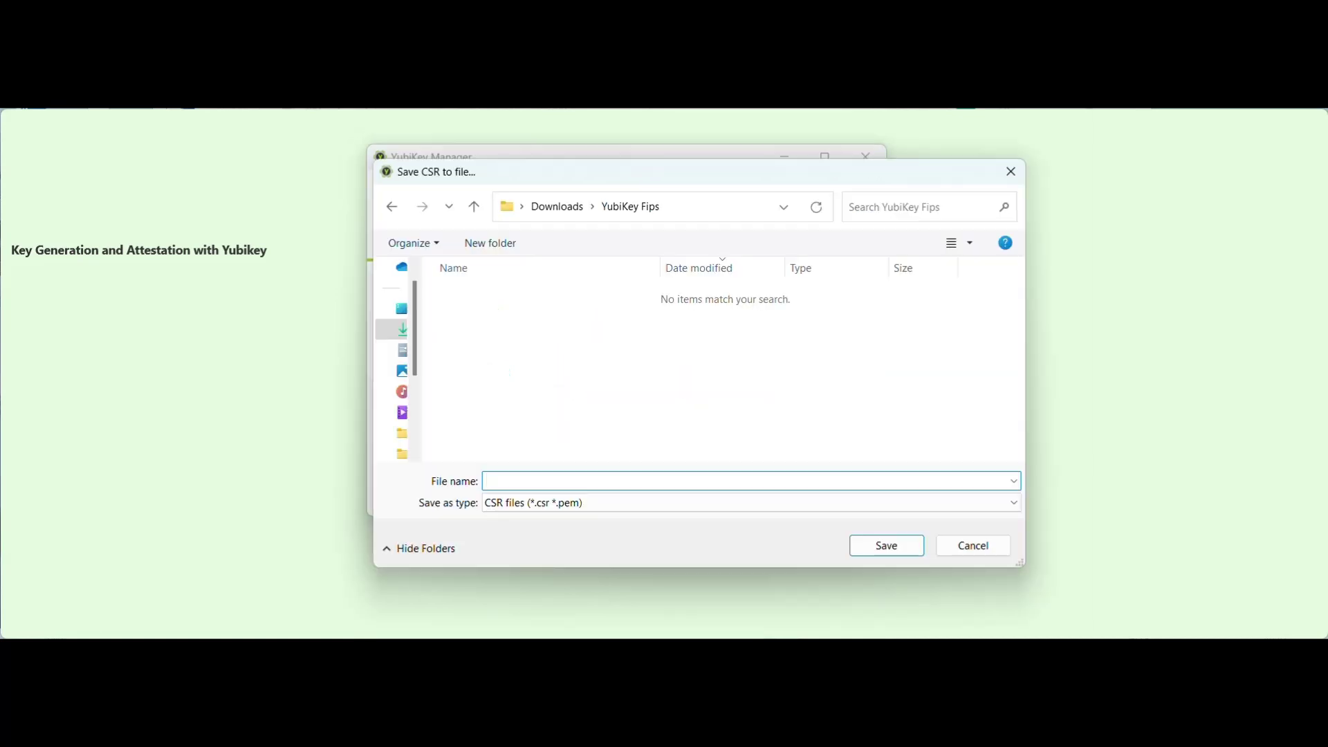
text(Certera_LLC)
click(883, 546)
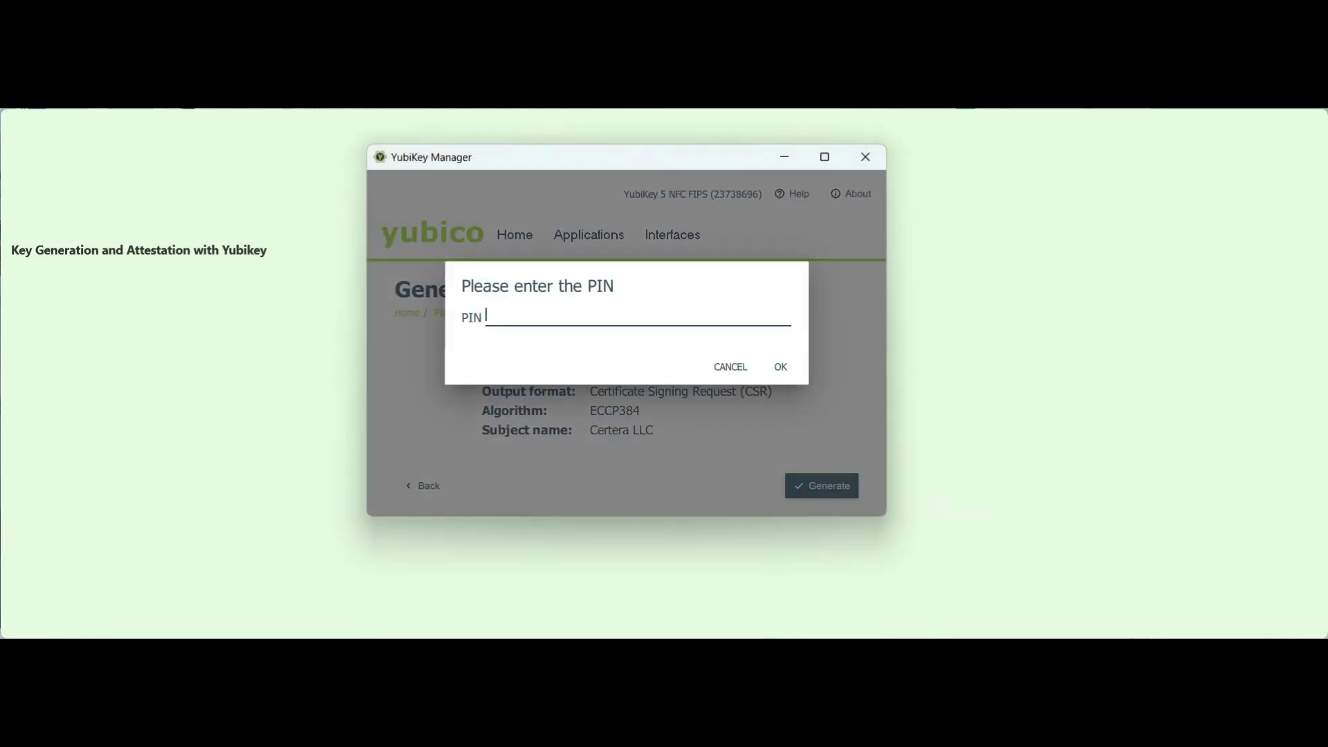
text(123456)
click(782, 367)
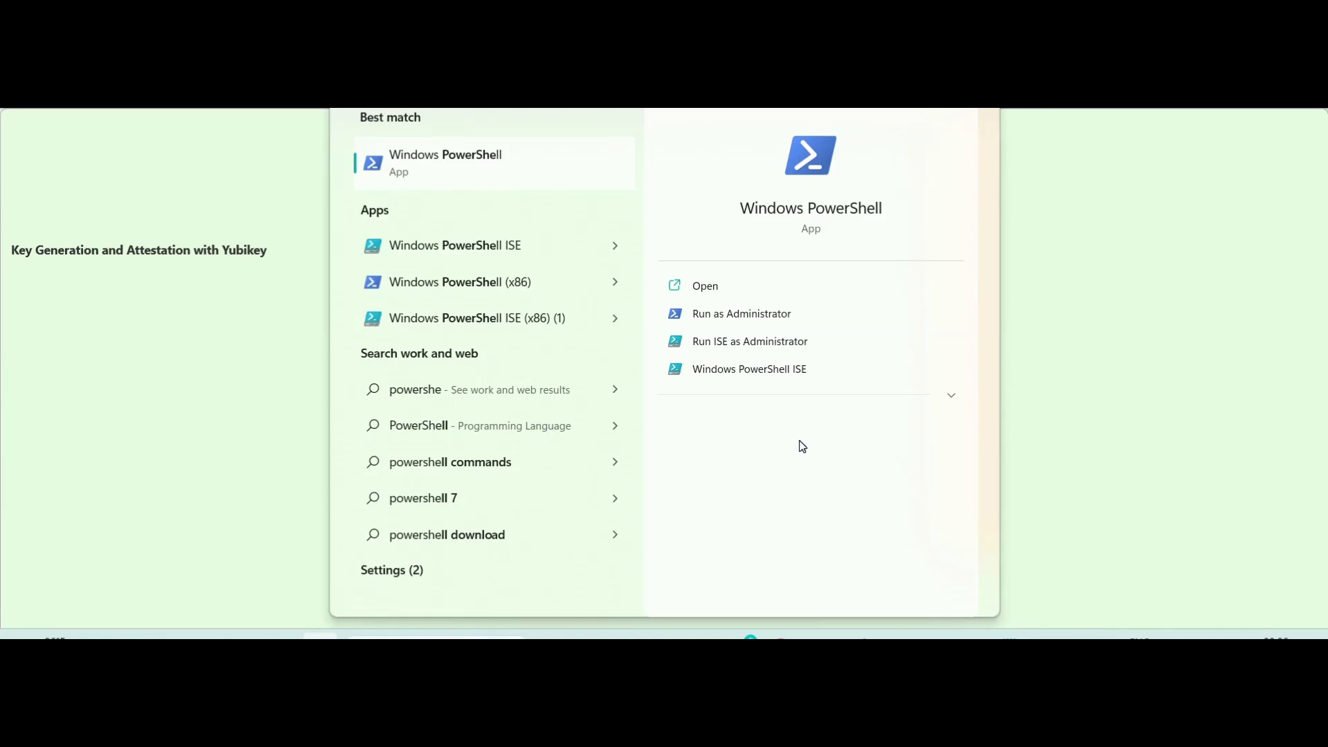
Run Windows PowerShell as Administrator from the Start menu search.
click(759, 315)
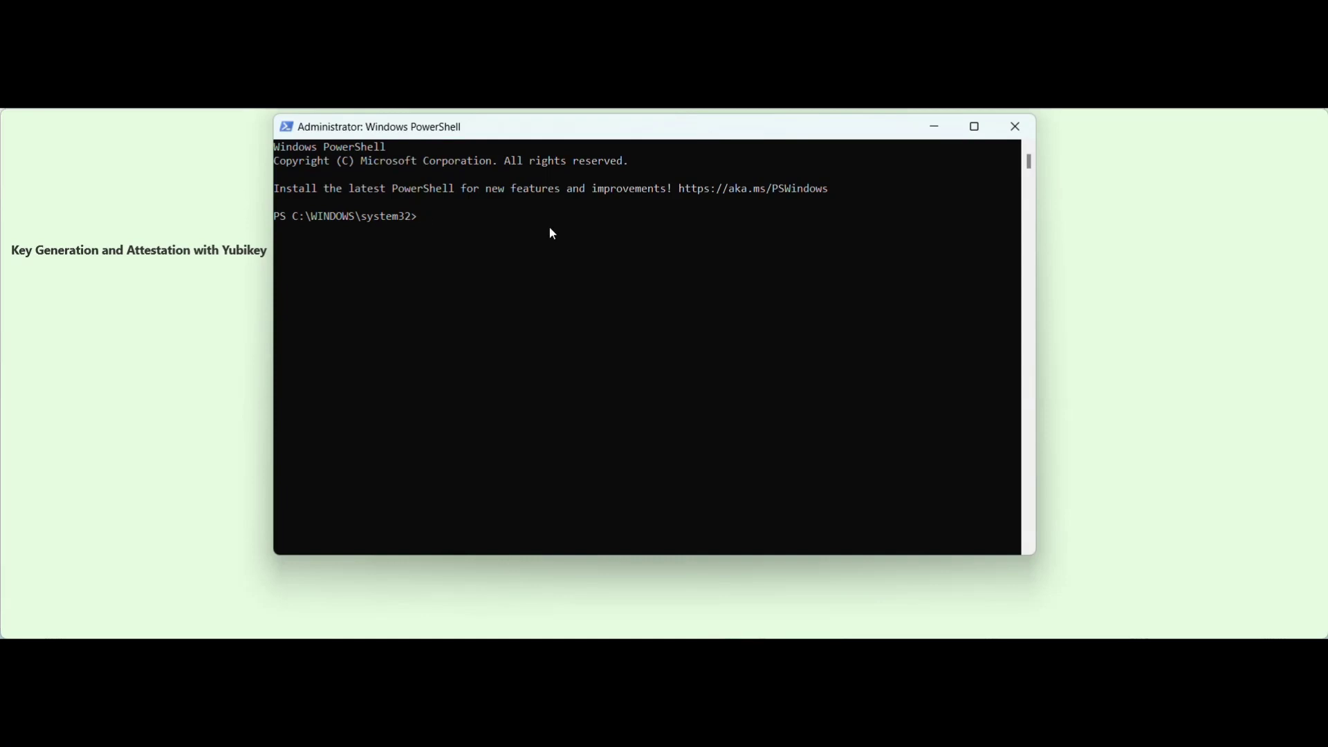
From the YubiKey Manager folder, run ykman piv keys attest 9a ATTESTATION-Certera_LLC.crt.
text(cd "C:\Program Files\Yubico\YubiKey Manager")
key(Return)
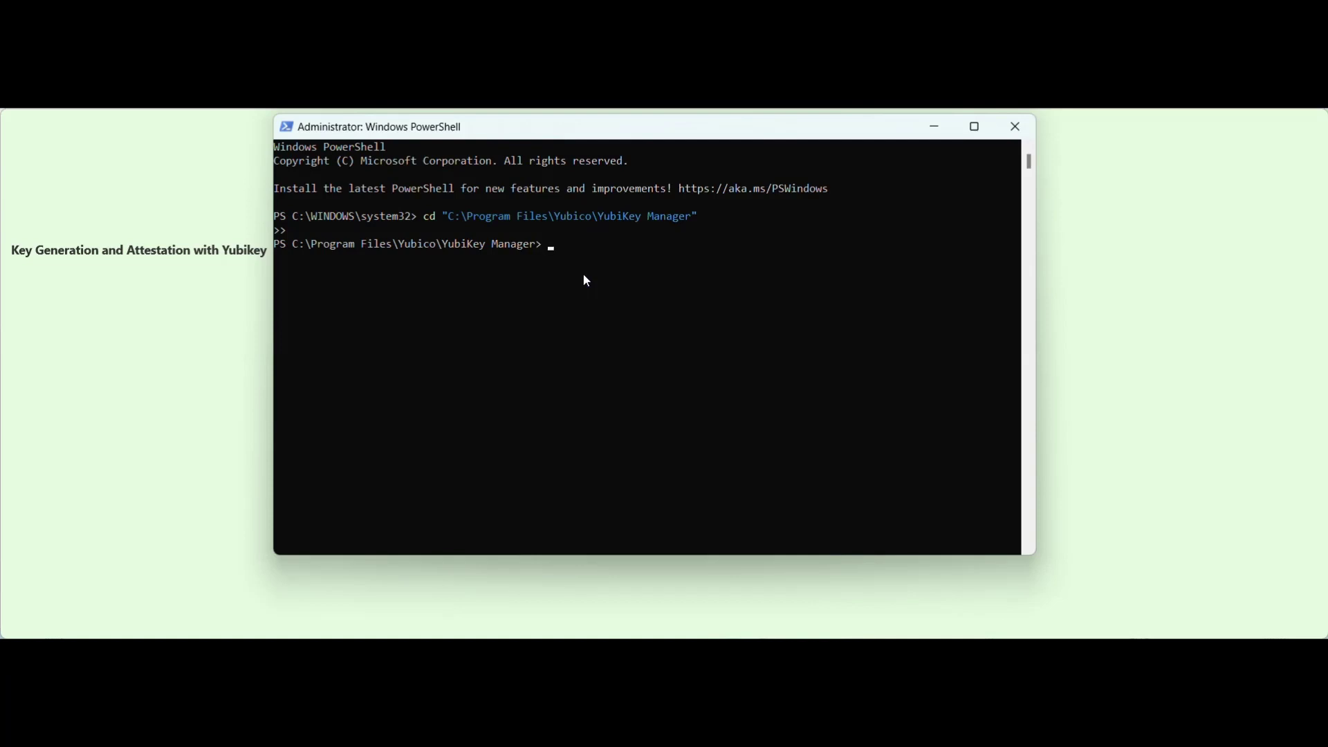
text(.\ykman.exe piv keys attest 9a ATTESTATION-FILENAME.crt)
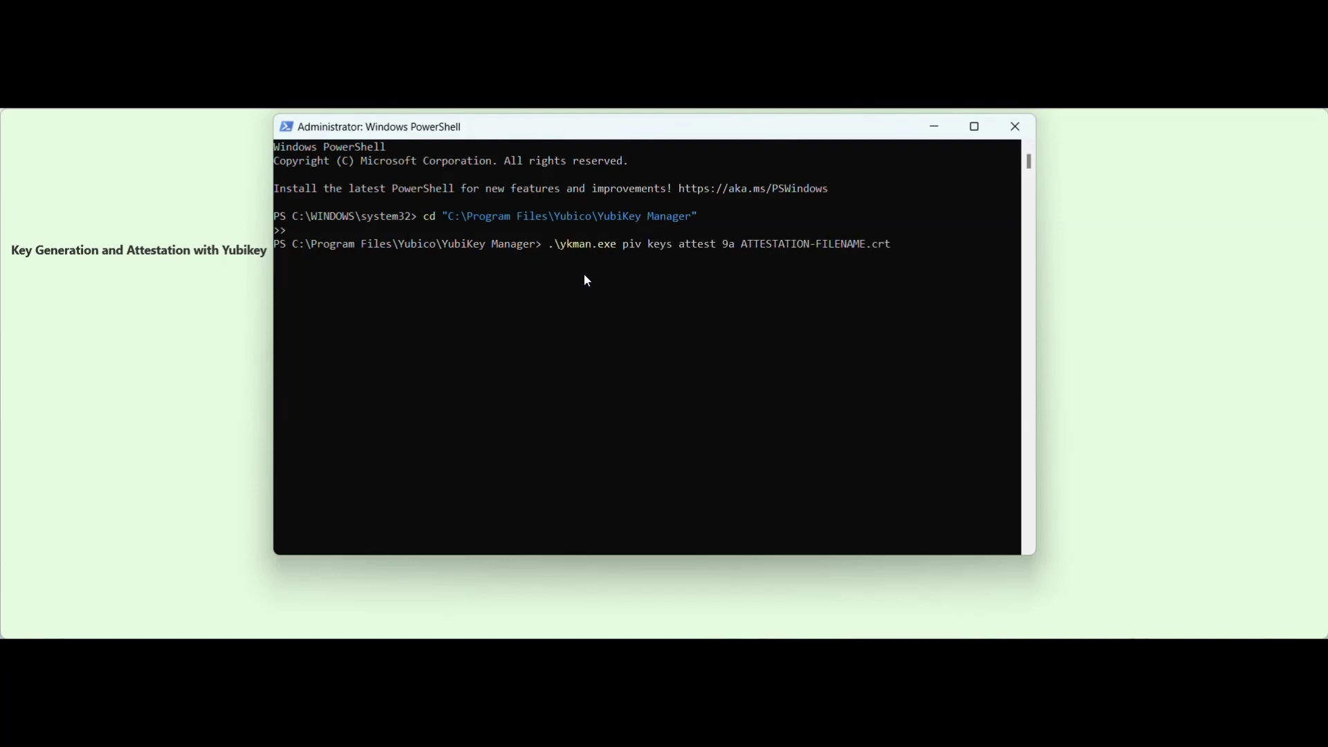
key(ctrl+shift+Left)
key(ctrl+shift+Left)
key(ctrl+shift+Right)
text(Certera_LLC)
key(Return)
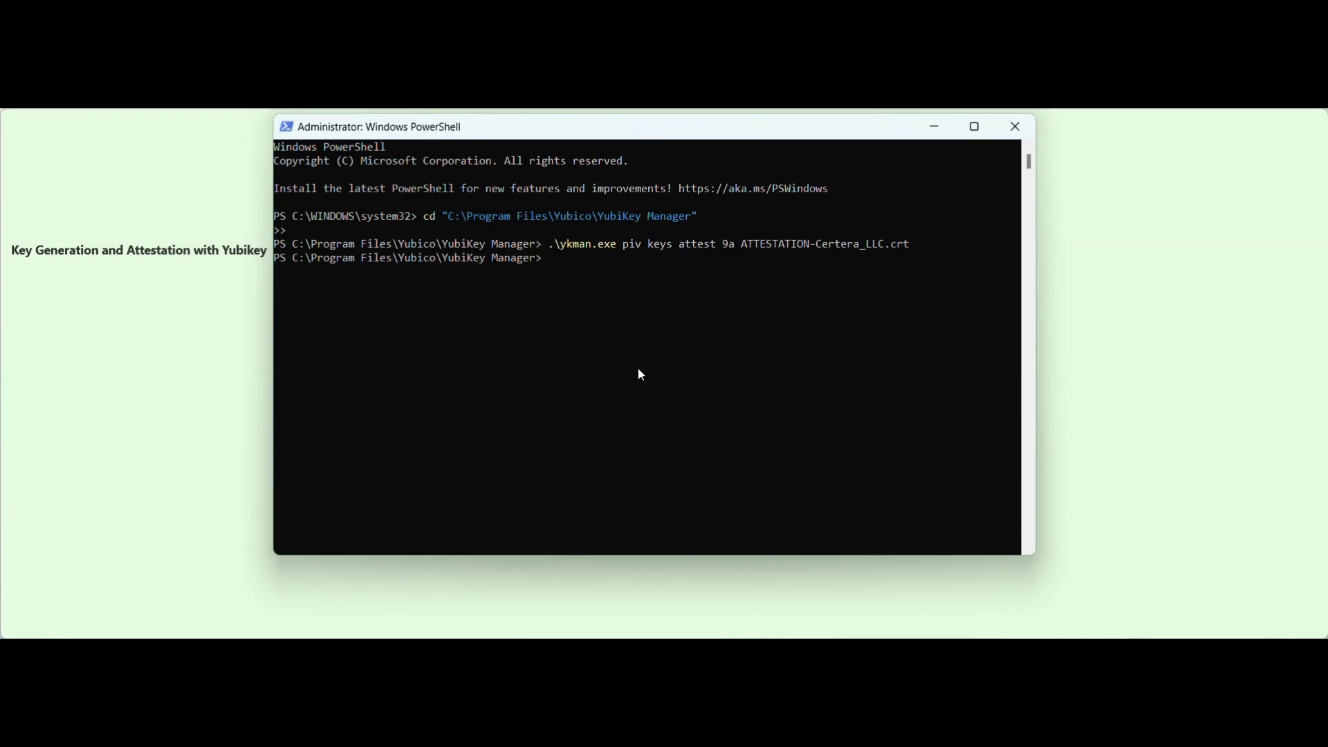
Enter ykman piv certificates export f9 INTERMEDIATE-Certera_LLC.crt, replacing the FILENAME placeholder.
text(.\ykman.exe piv certificates export f9 INTERMEDIATE-FILENAME.crt)
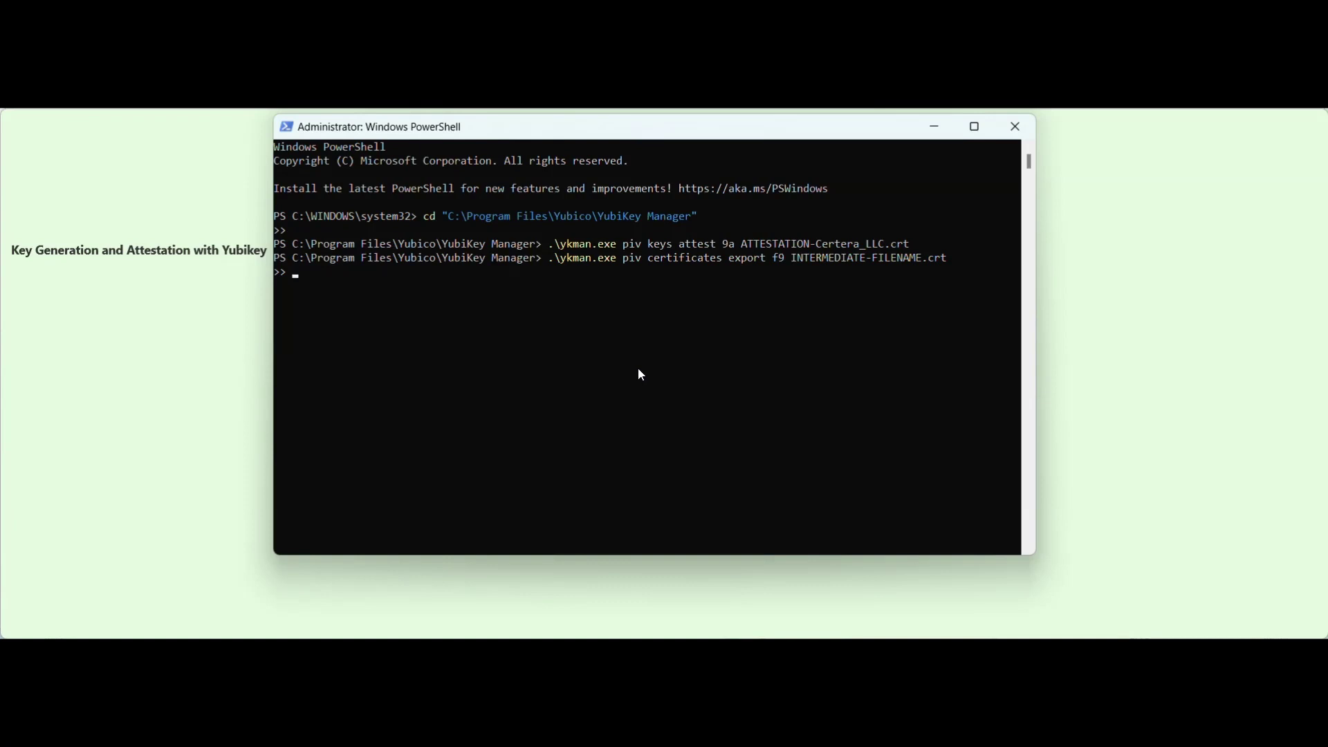
key(Left)
key(Left)
key(Left)
key(Left)
key(Left)
key(ctrl+shift+Left)
text(Certera_LLC)
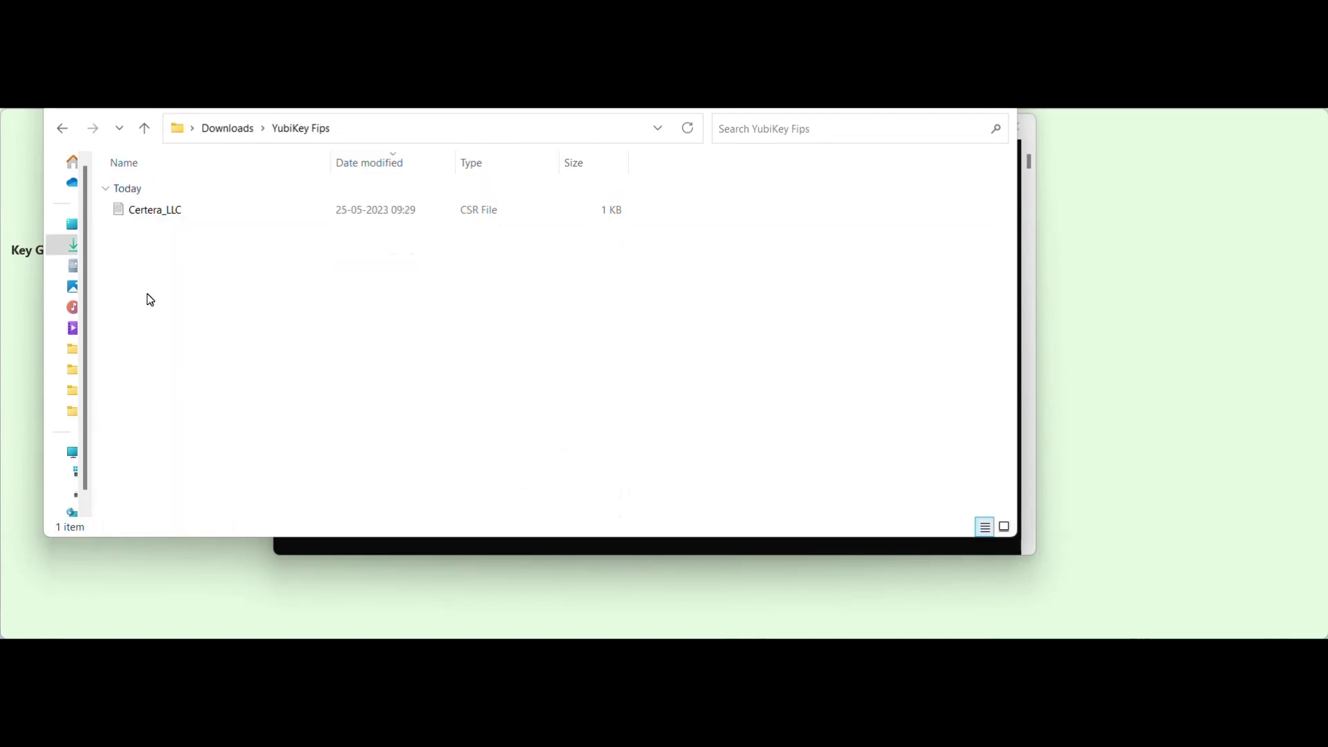
Paste both certificates into Downloads\YubiKey Fips beside the Certera_LLC CSR file.
key(ctrl+v)
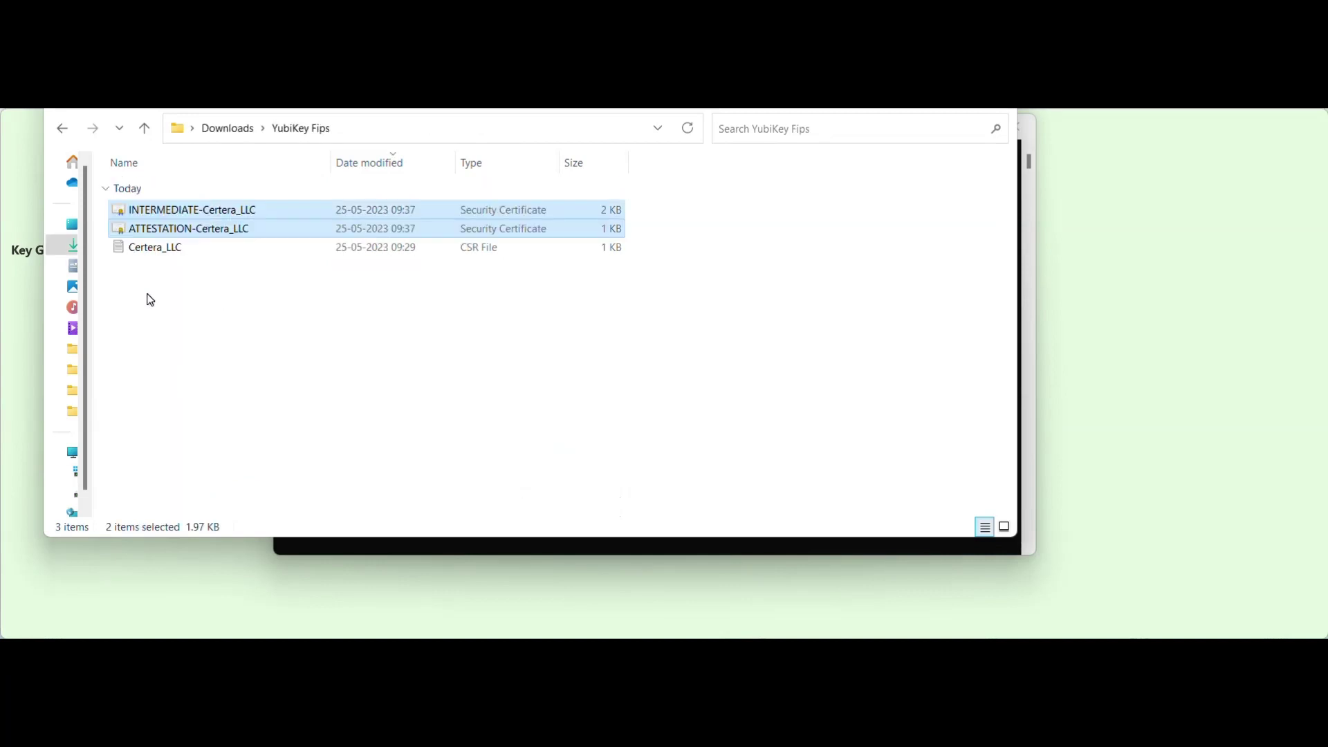
click(215, 301)
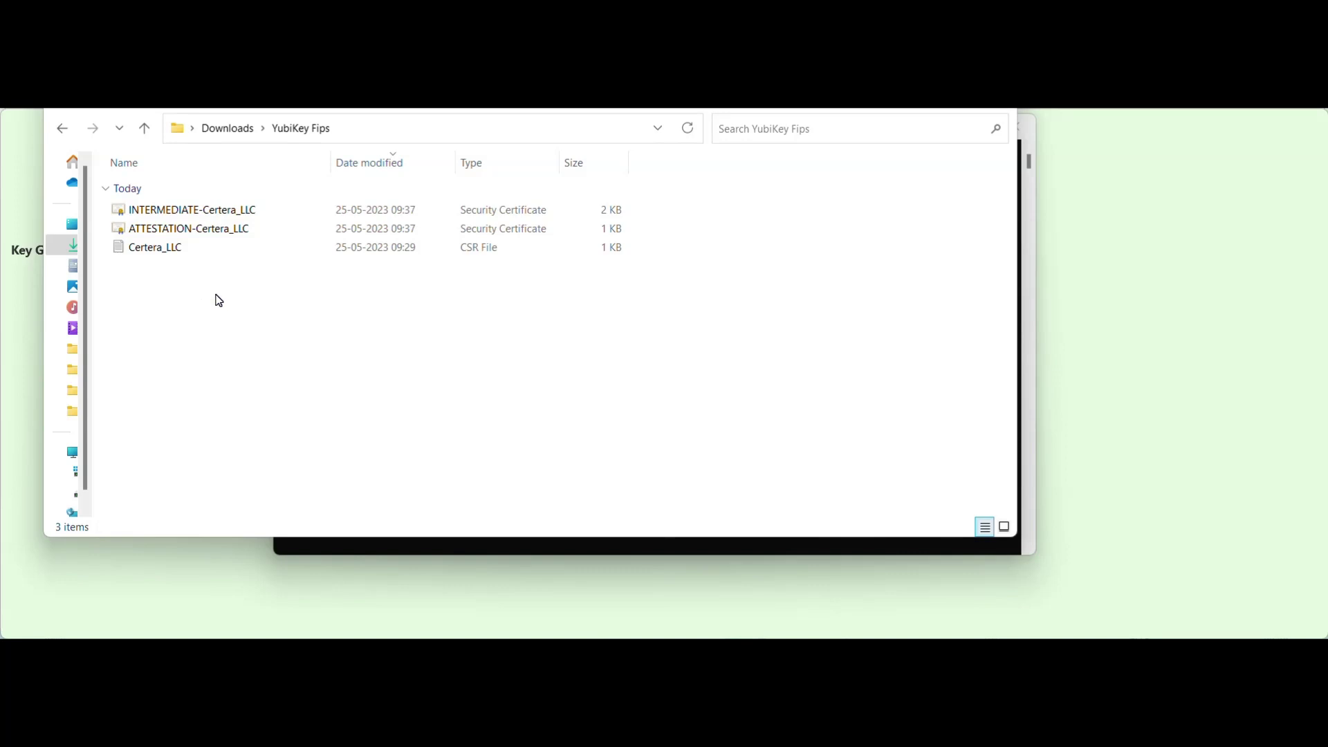
click(168, 250)
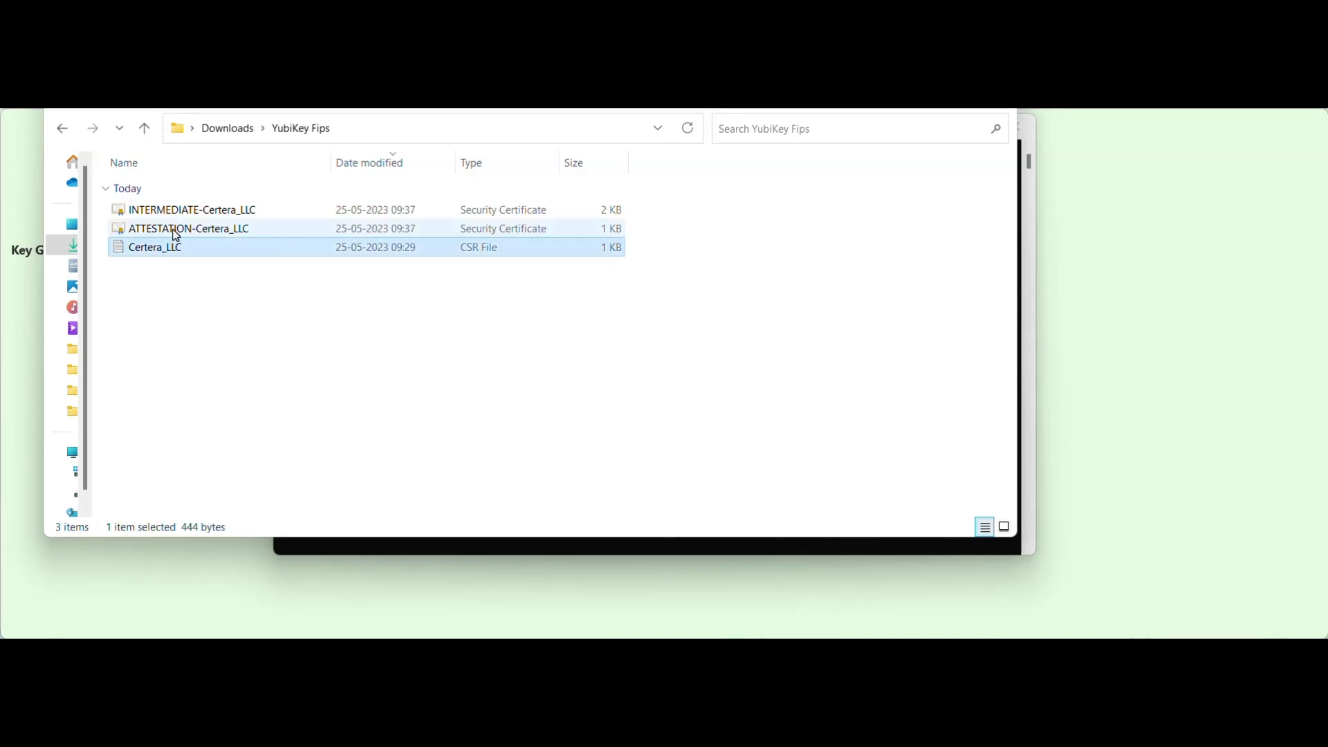
click(177, 233)
click(174, 209)
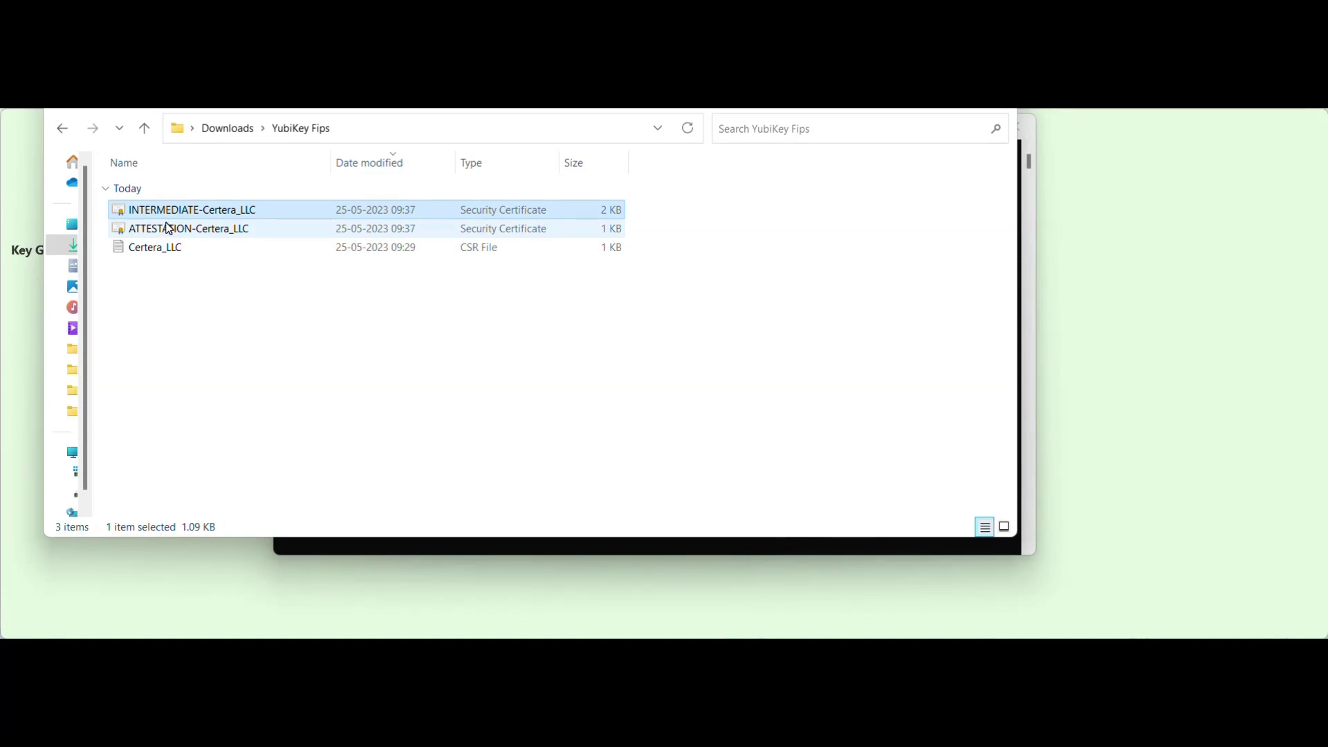
click(201, 232)
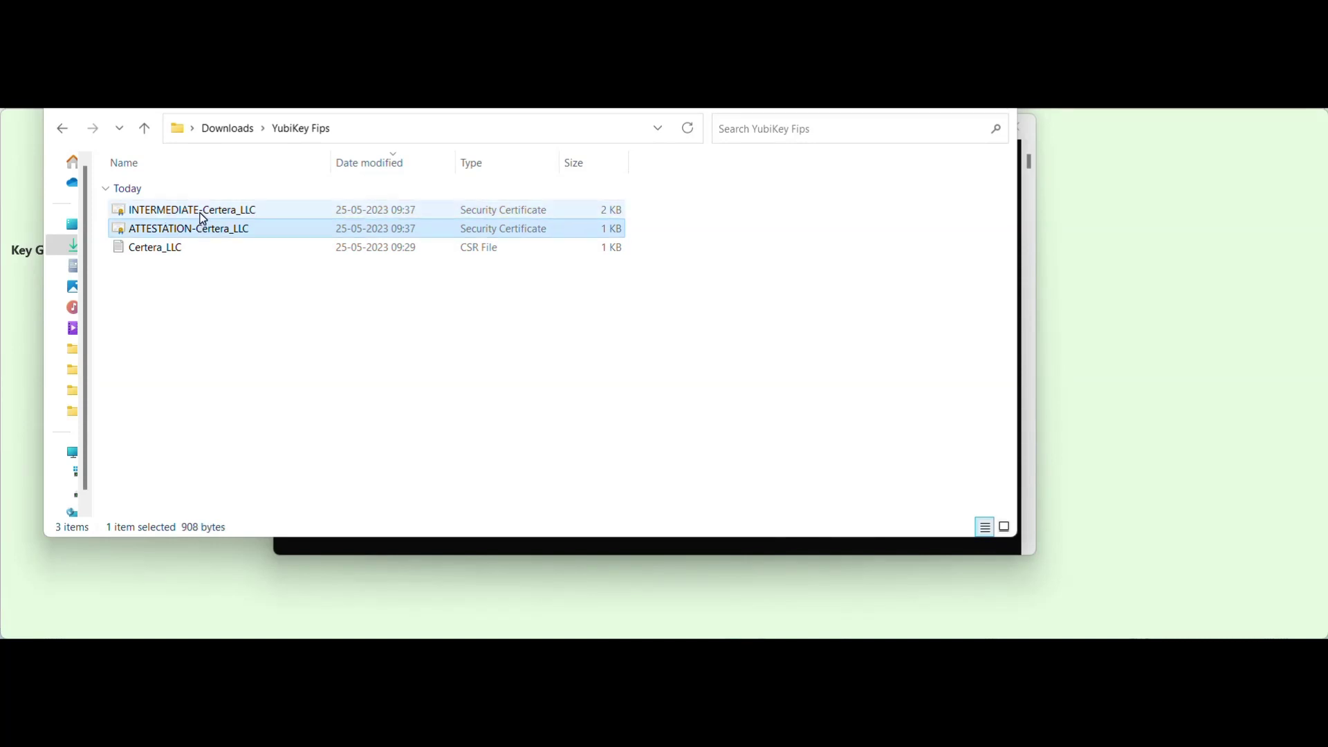
click(200, 214)
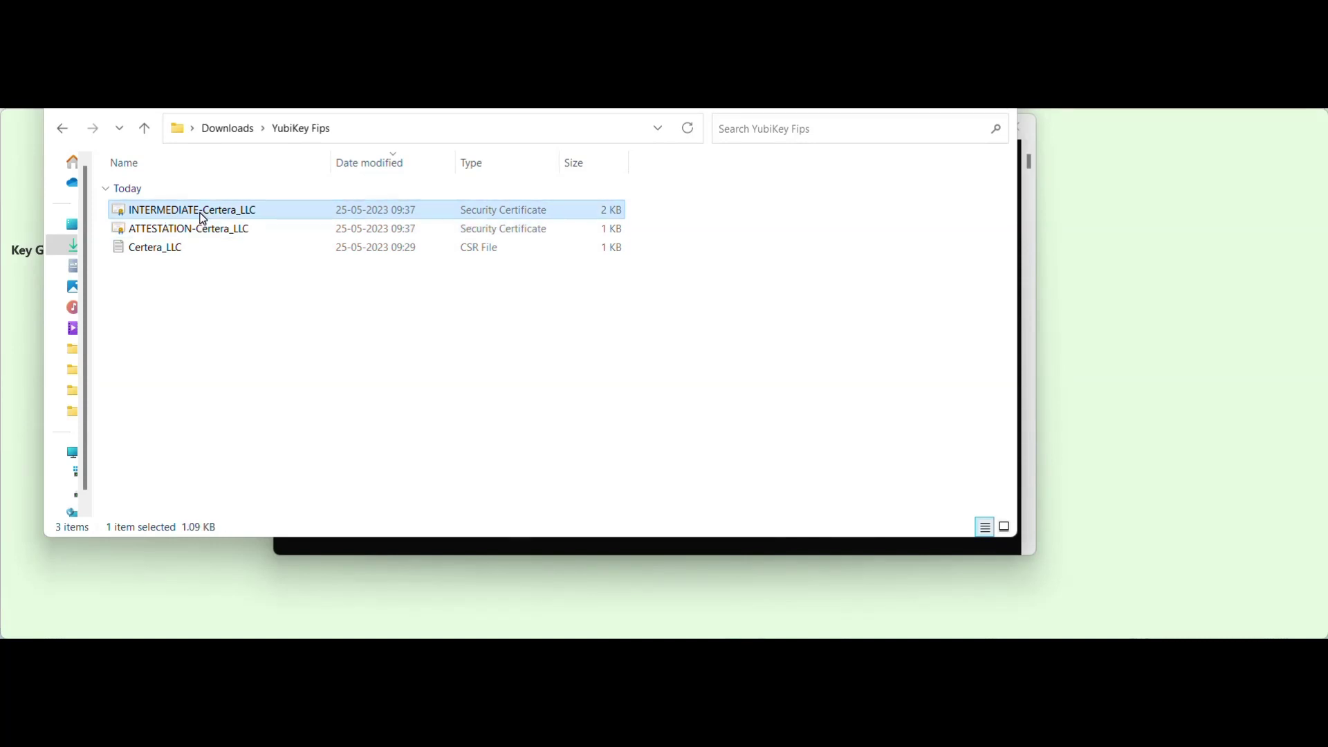
click(170, 235)
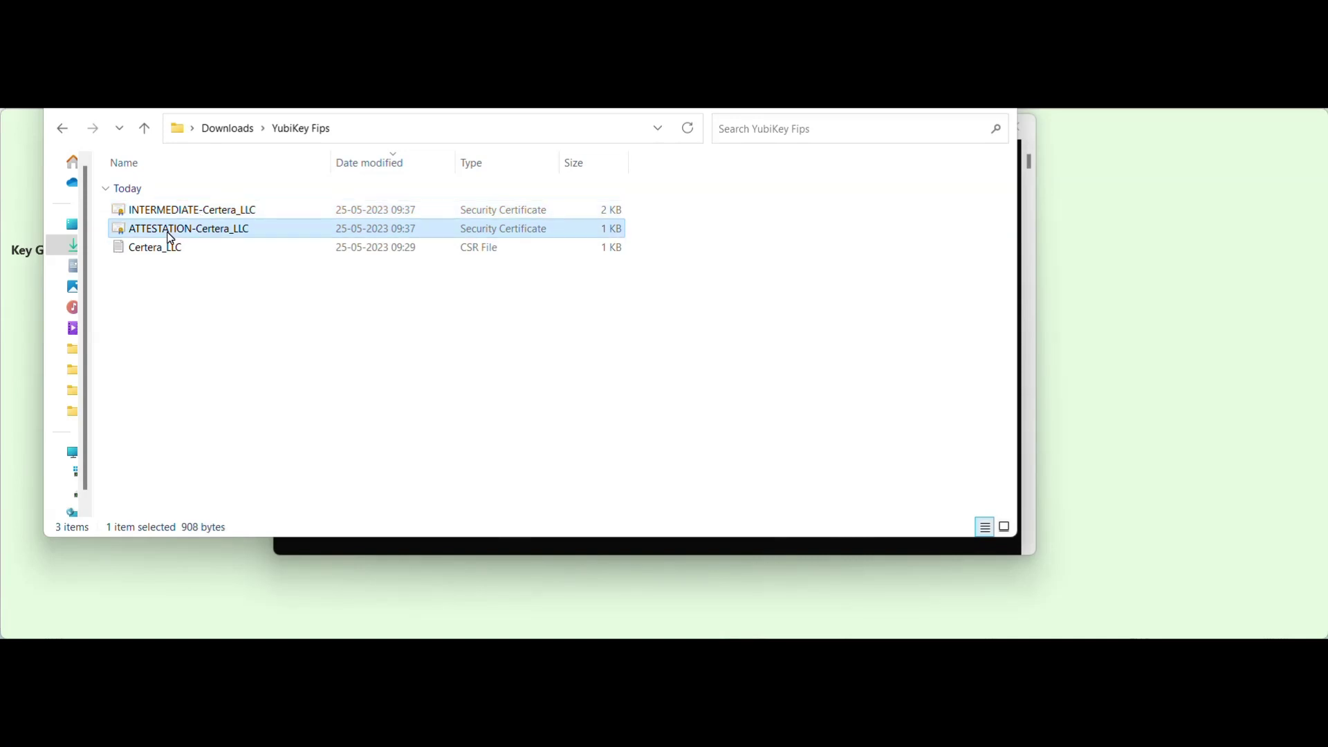
click(177, 217)
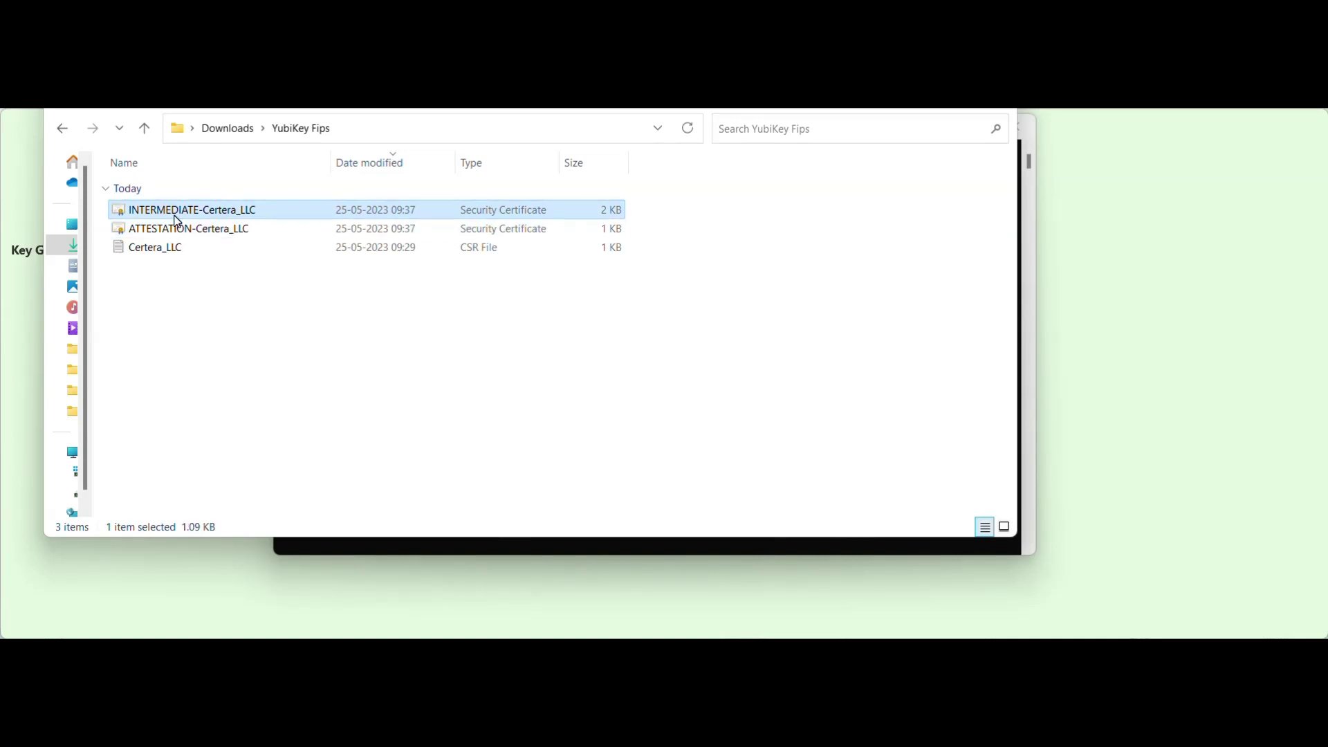
Open ATTESTATION-Certera_LLC in Notepad.
click(244, 231)
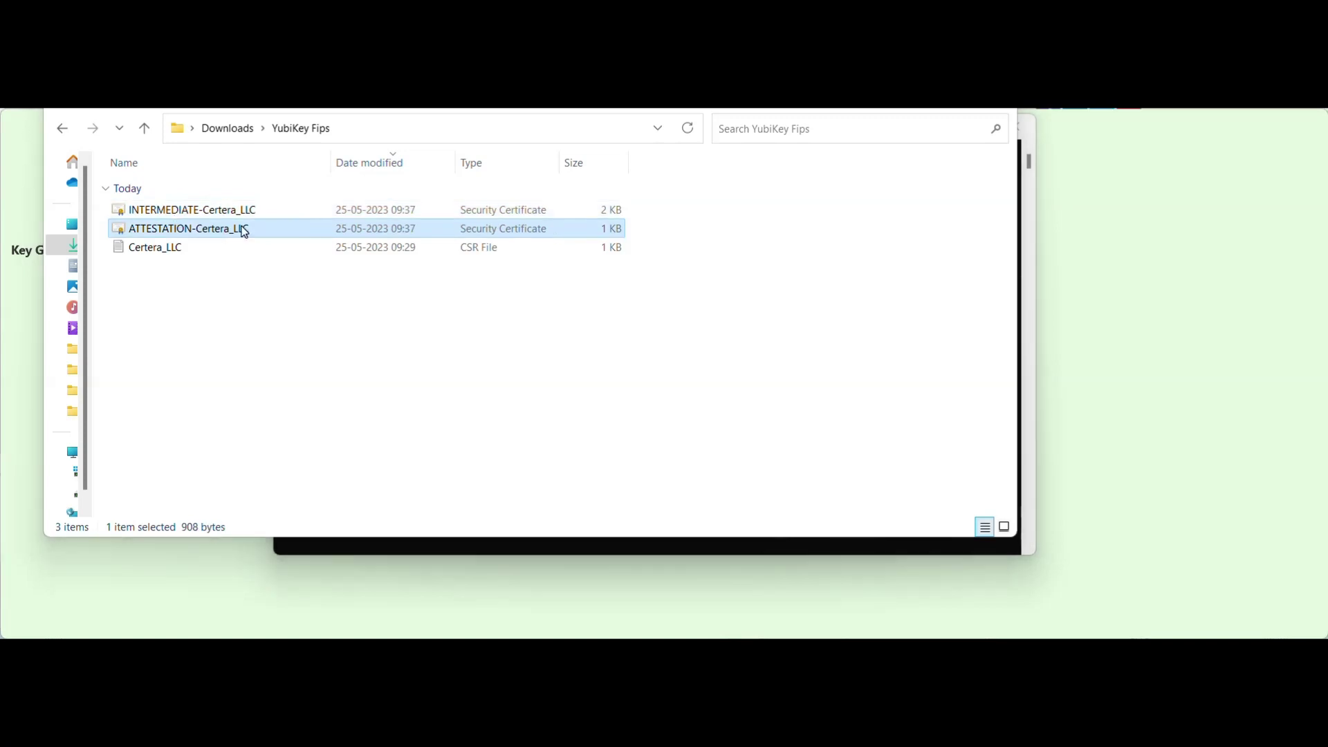
right_click(244, 231)
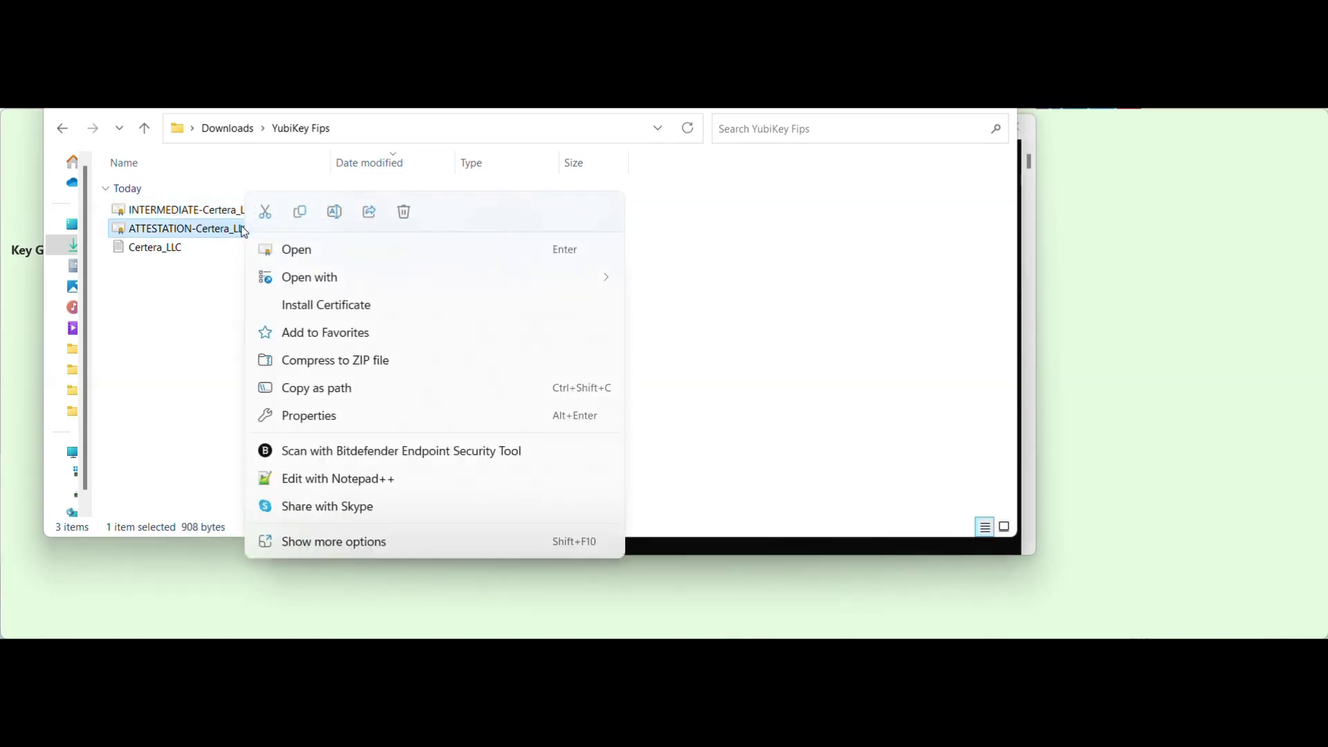
mouse_move(318, 279)
click(700, 322)
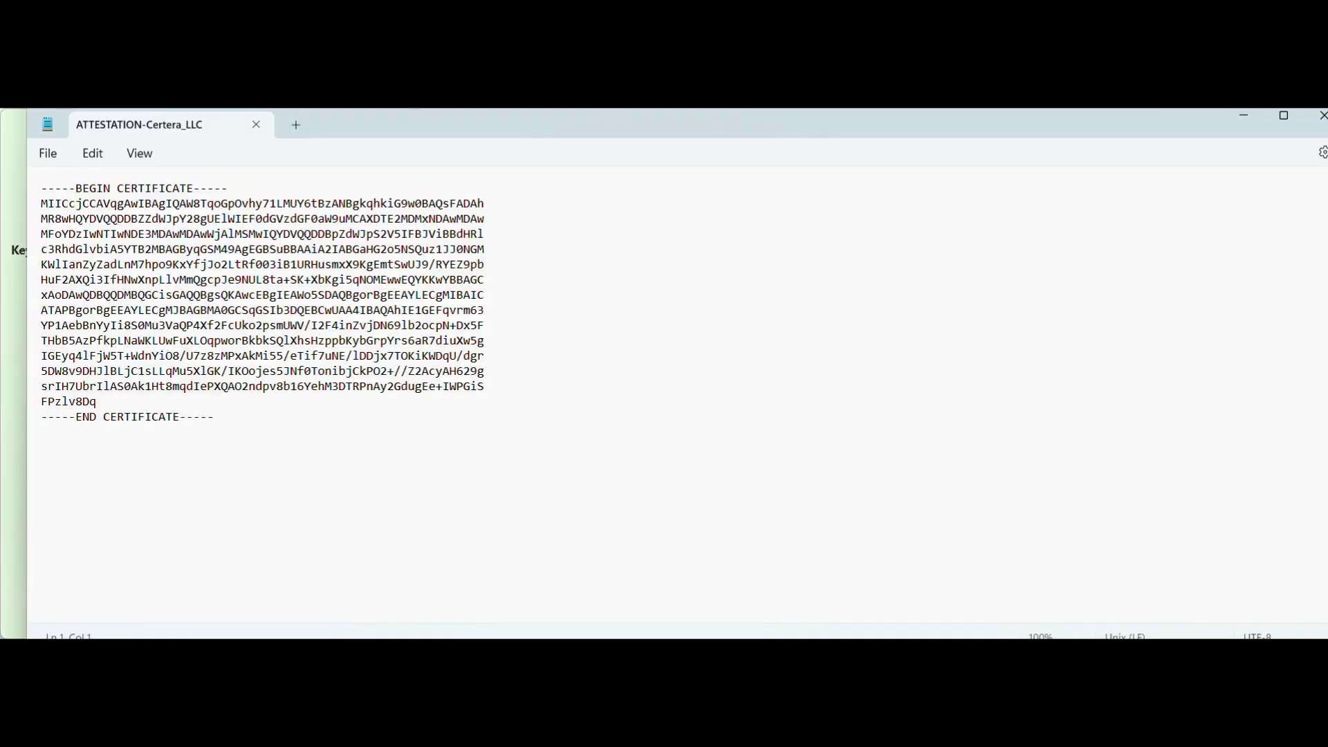
Copy the attestation certificate text into a new blank Notepad tab.
key(ctrl+a)
right_click(200, 267)
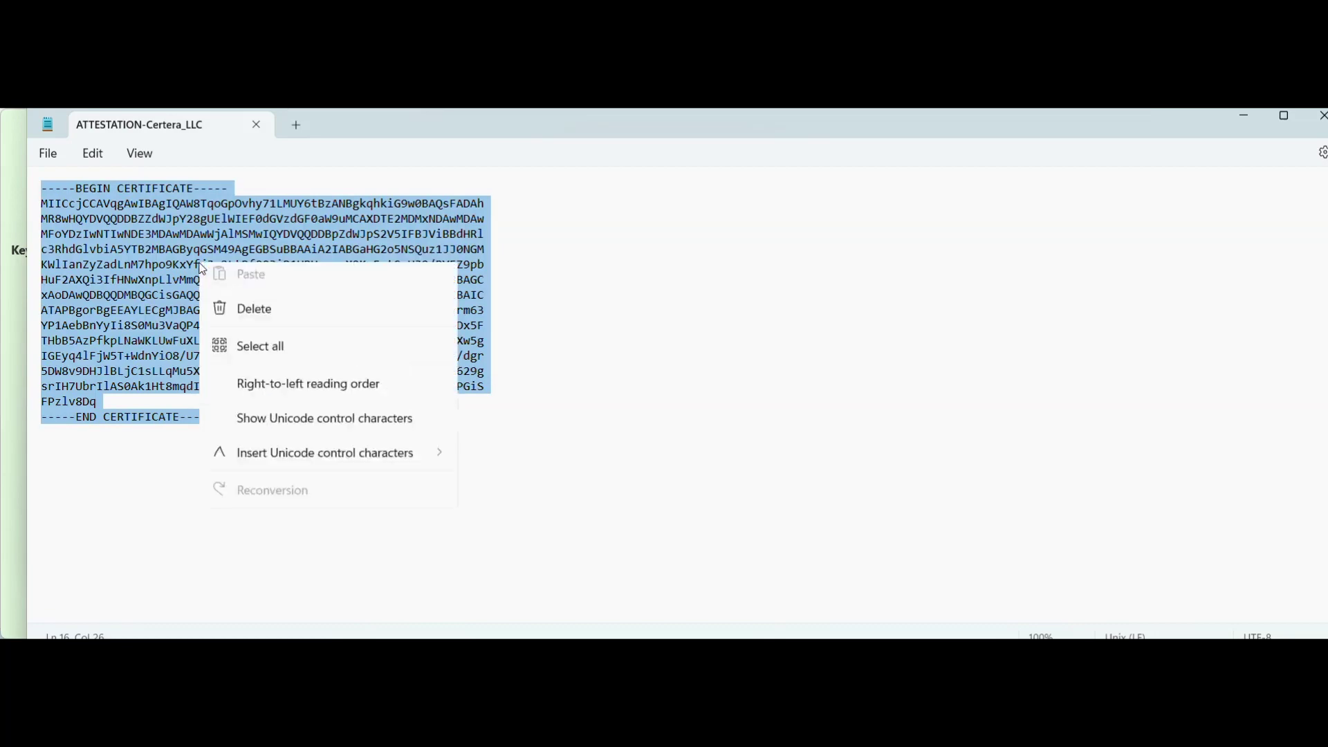
click(253, 360)
click(296, 127)
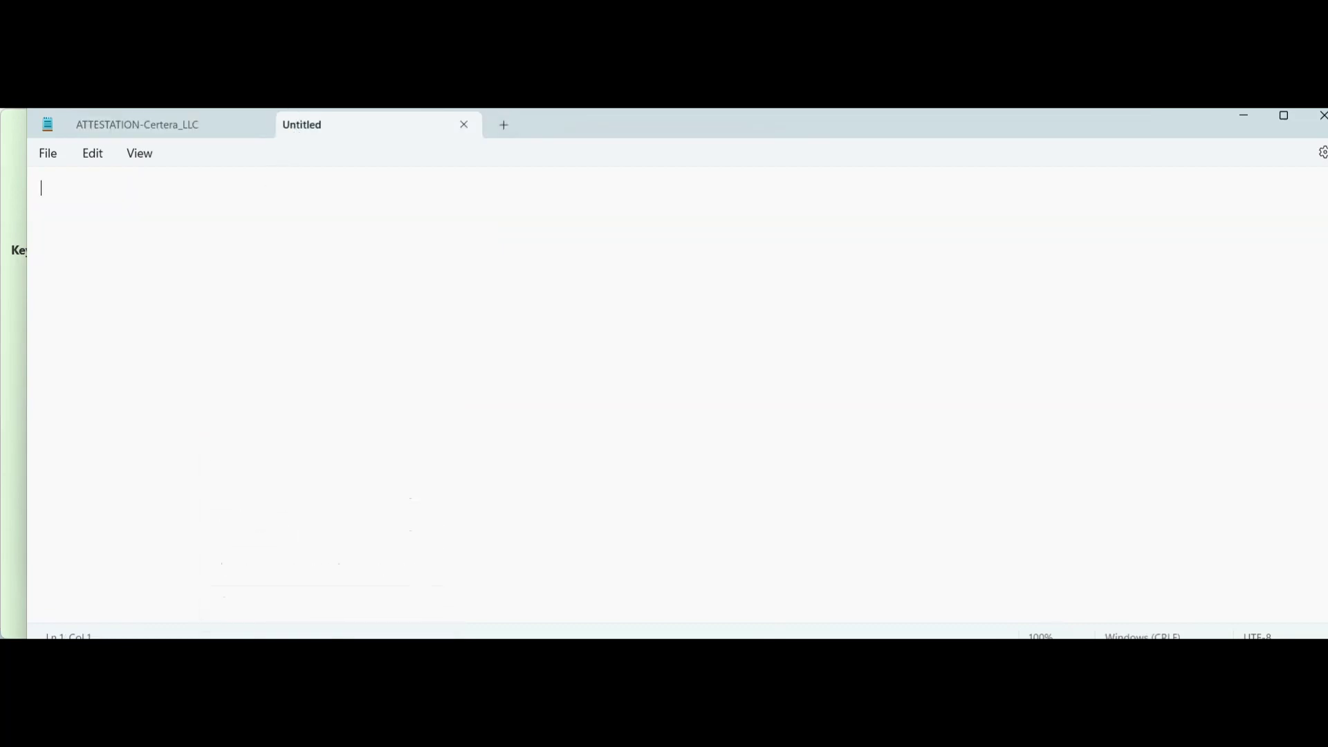
right_click(277, 230)
click(322, 355)
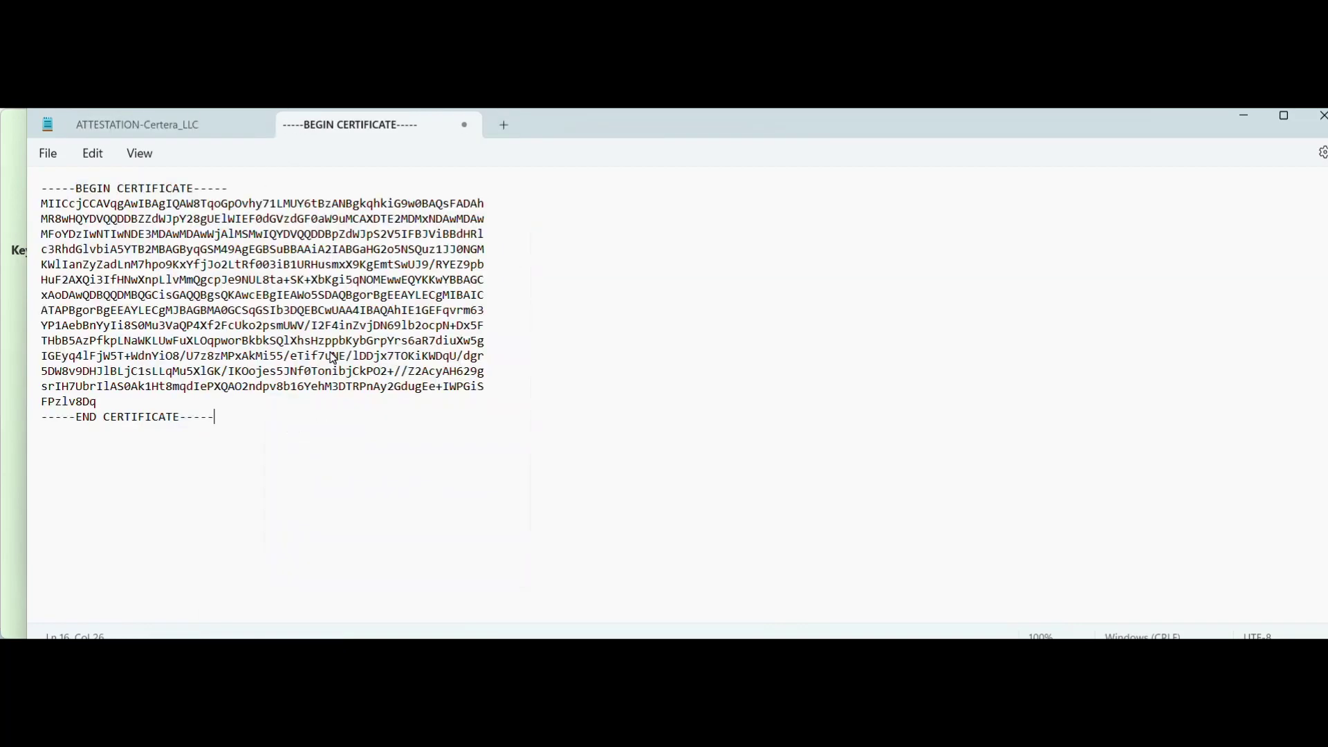
Open INTERMEDIATE-Certera_LLC and paste its certificate on a new line below the attestation one.
key(alt+Tab)
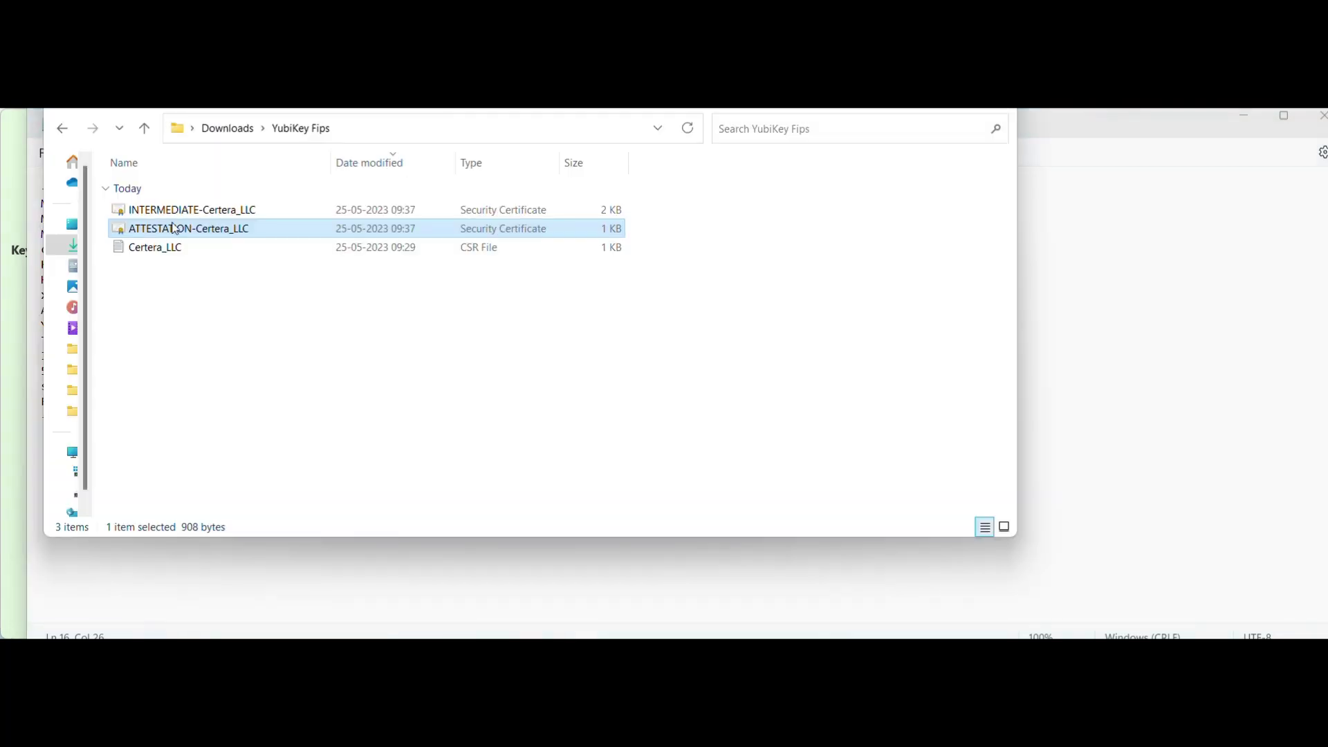
click(179, 215)
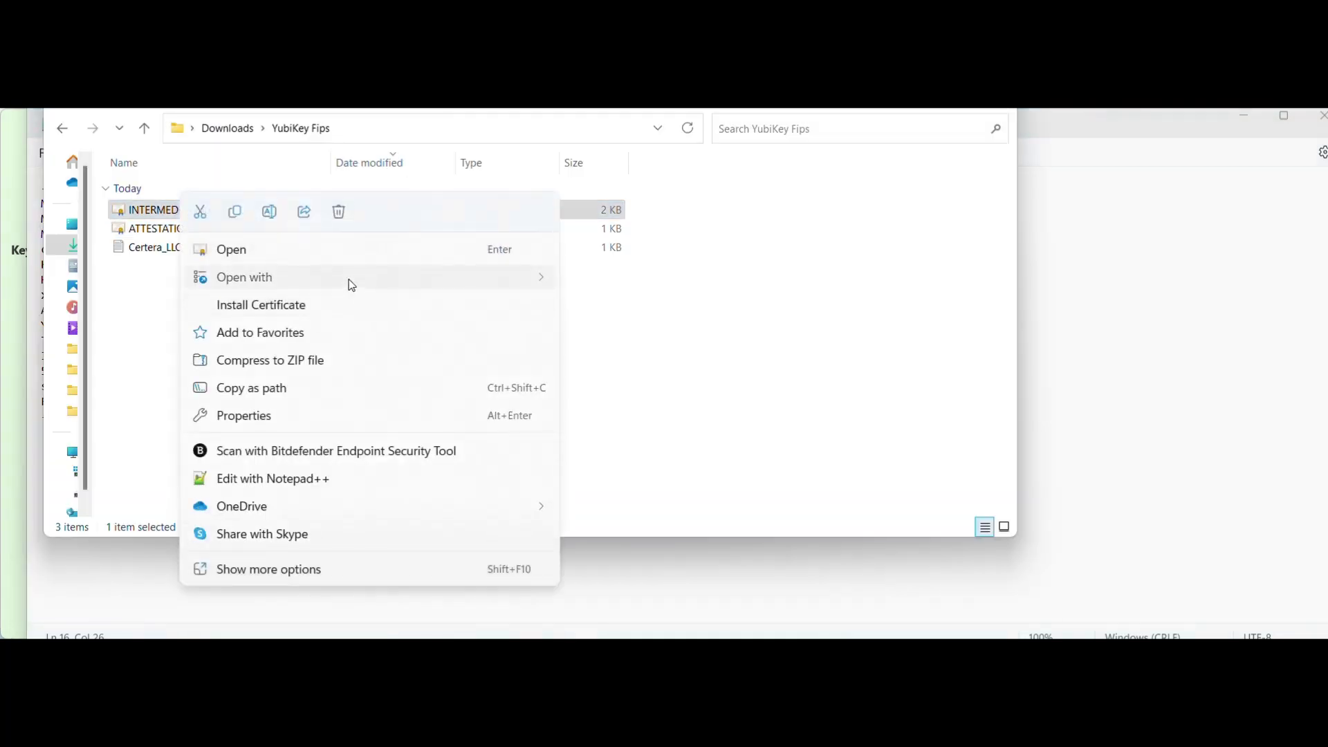
mouse_move(347, 281)
click(584, 305)
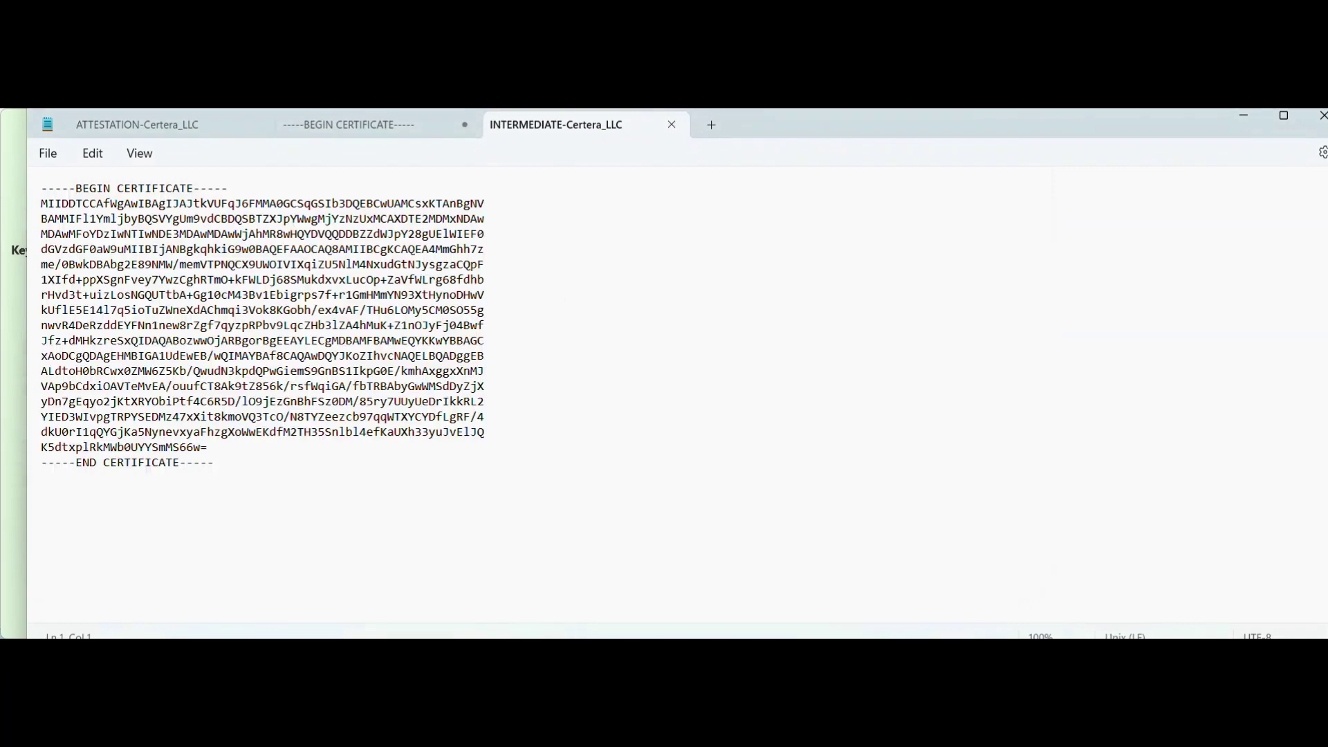
key(ctrl+a)
right_click(216, 289)
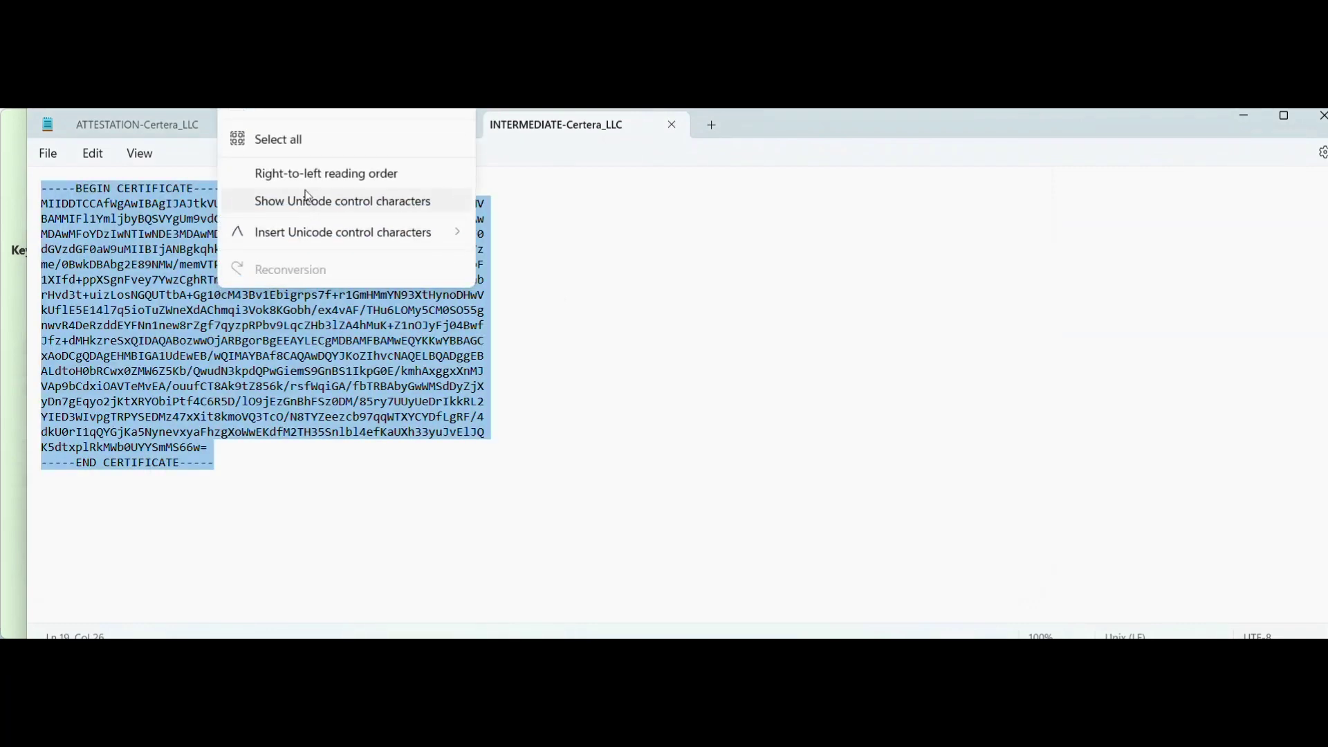
click(356, 126)
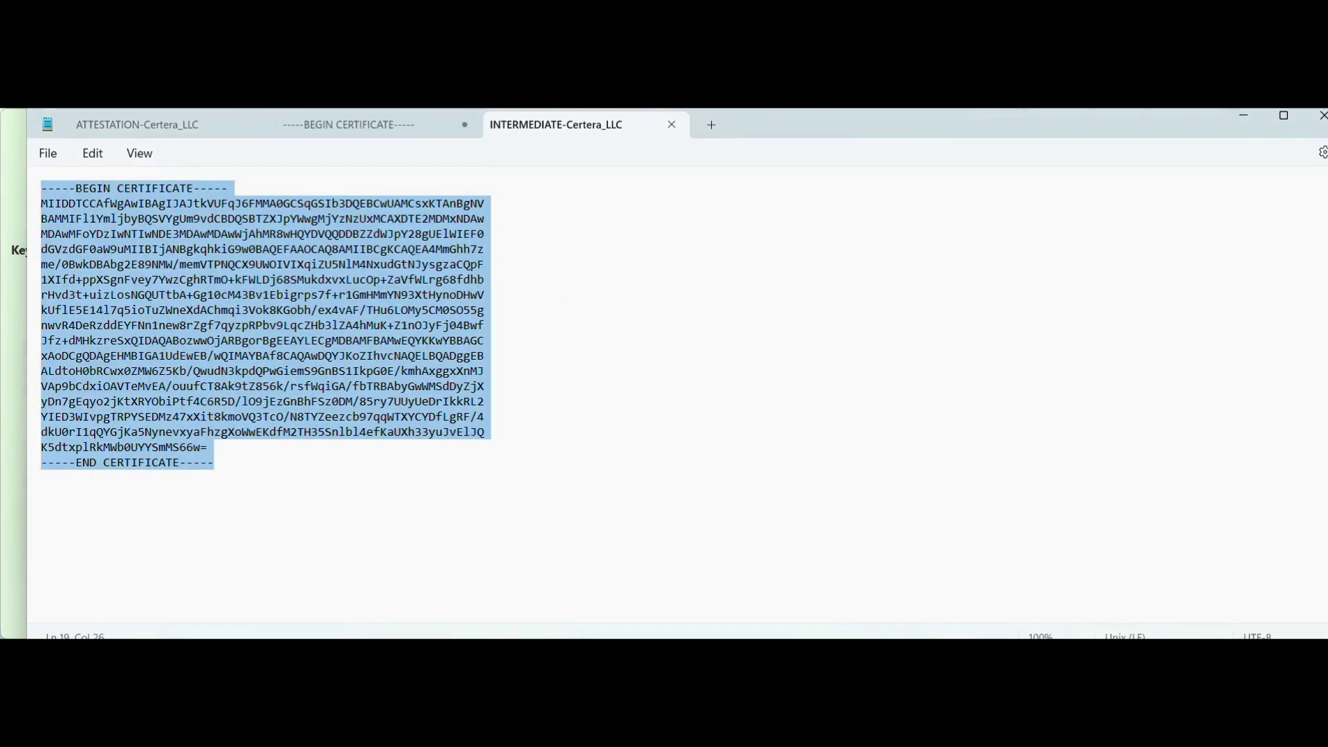
click(359, 126)
key(Return)
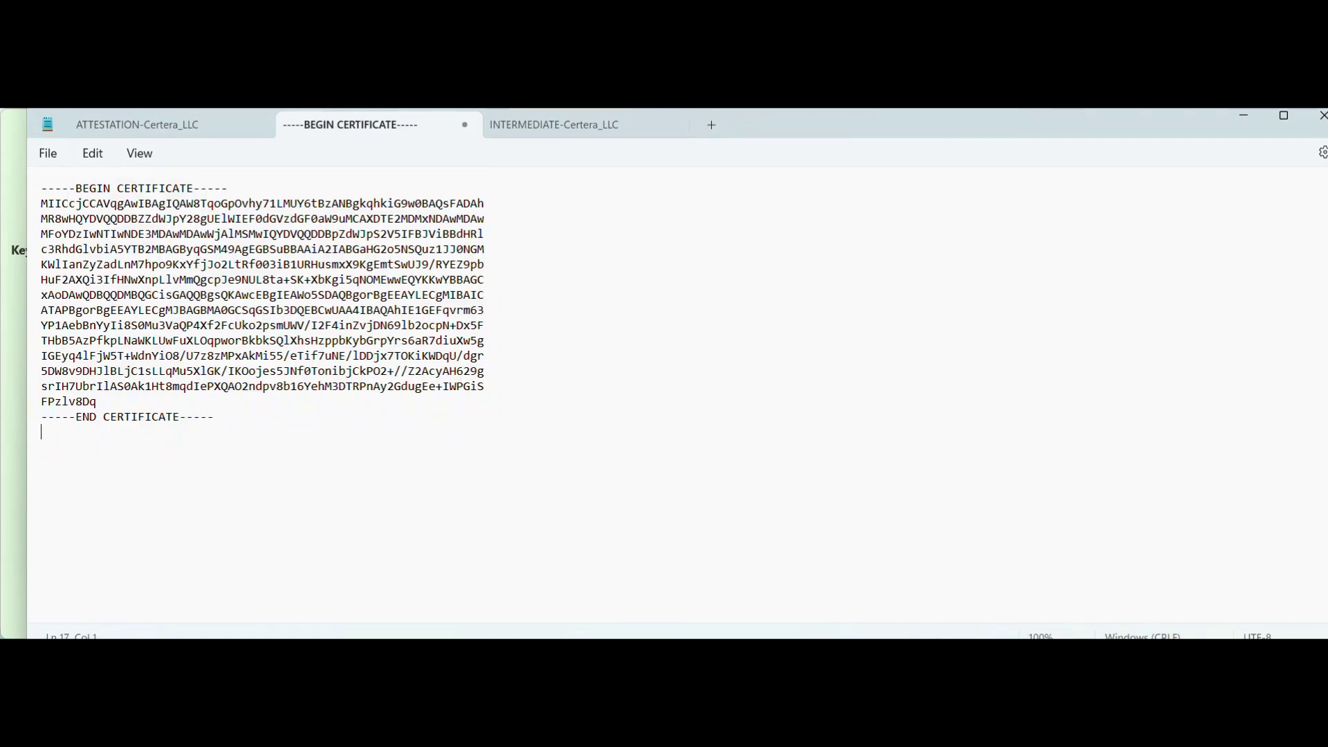
right_click(135, 195)
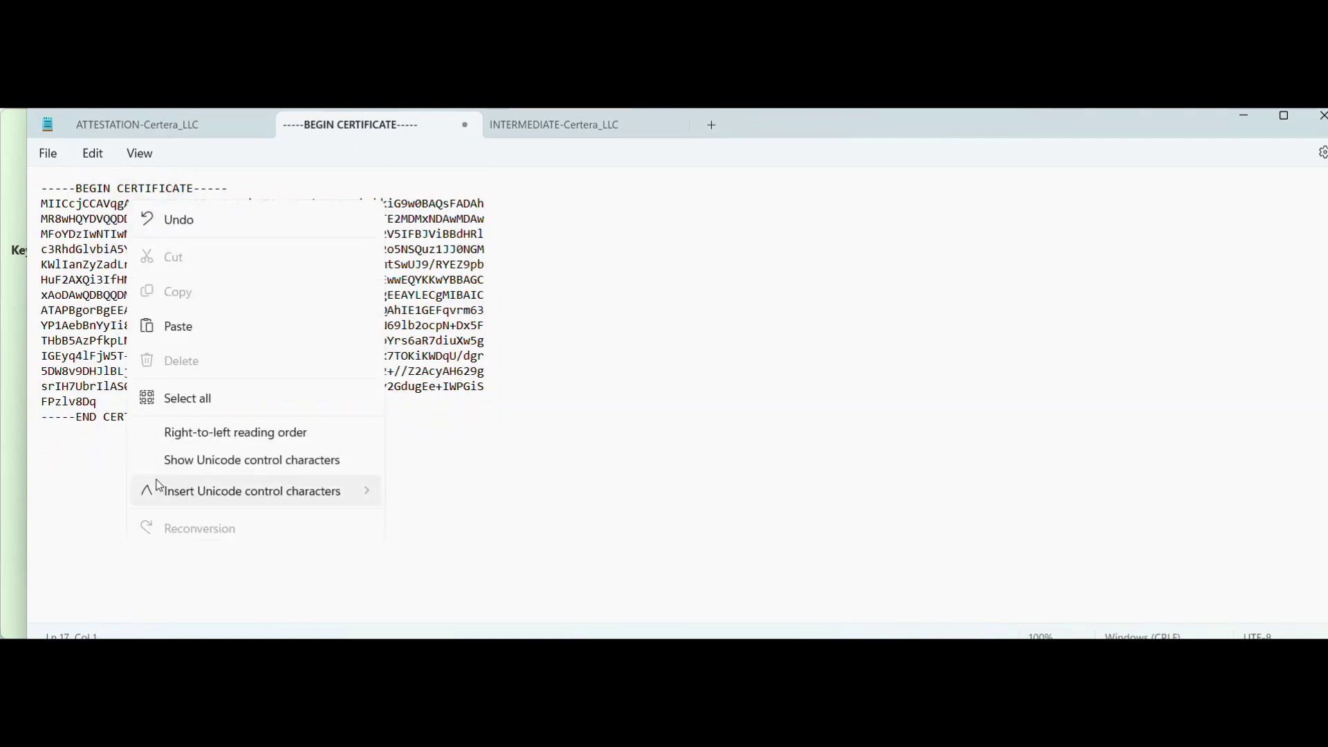
click(196, 321)
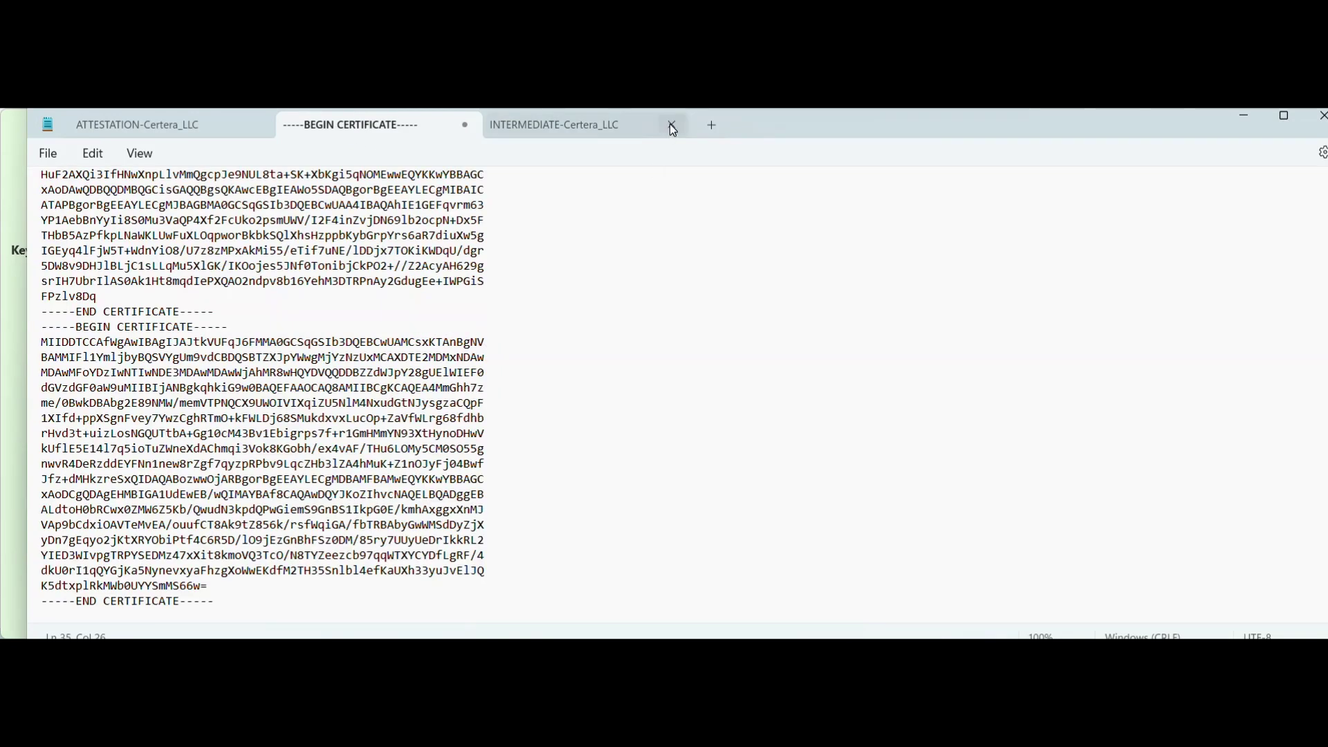
Close the separate certificate tabs and select all of the combined certificate text.
click(671, 125)
click(258, 125)
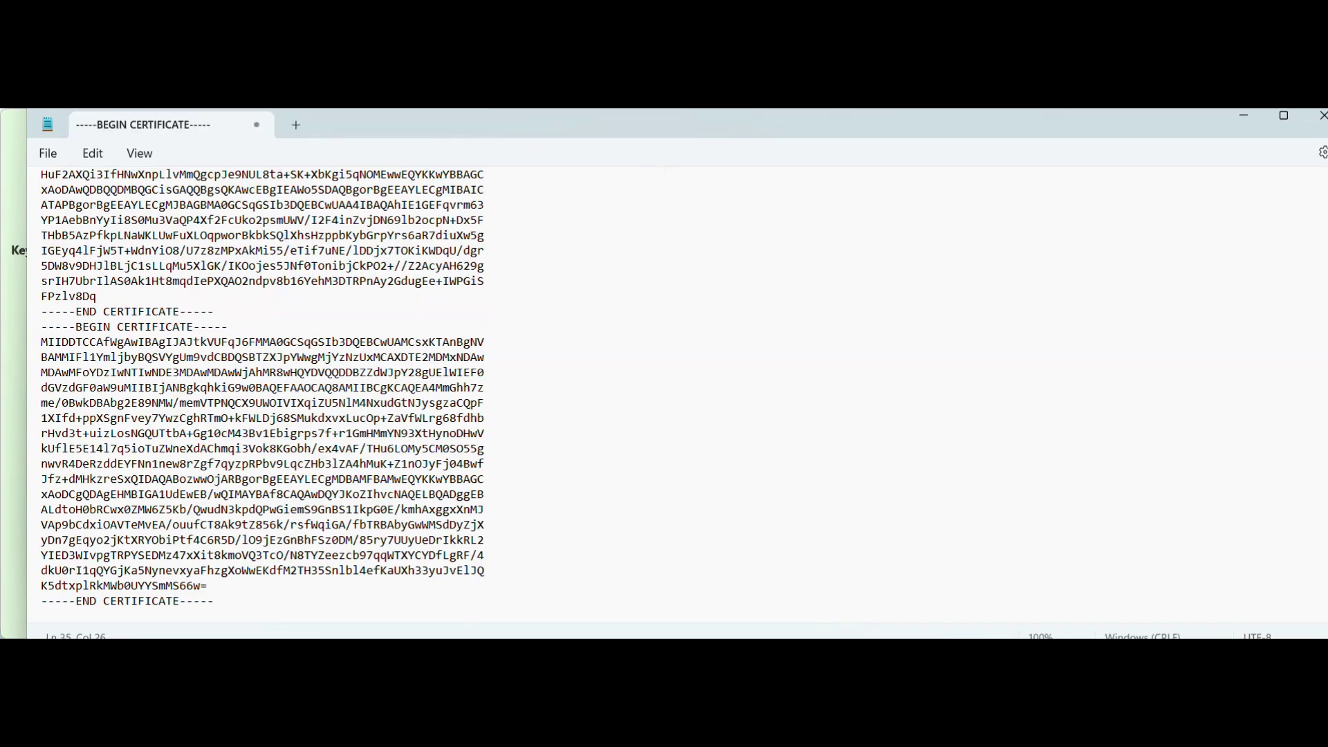
scroll(263, 394, up, 3)
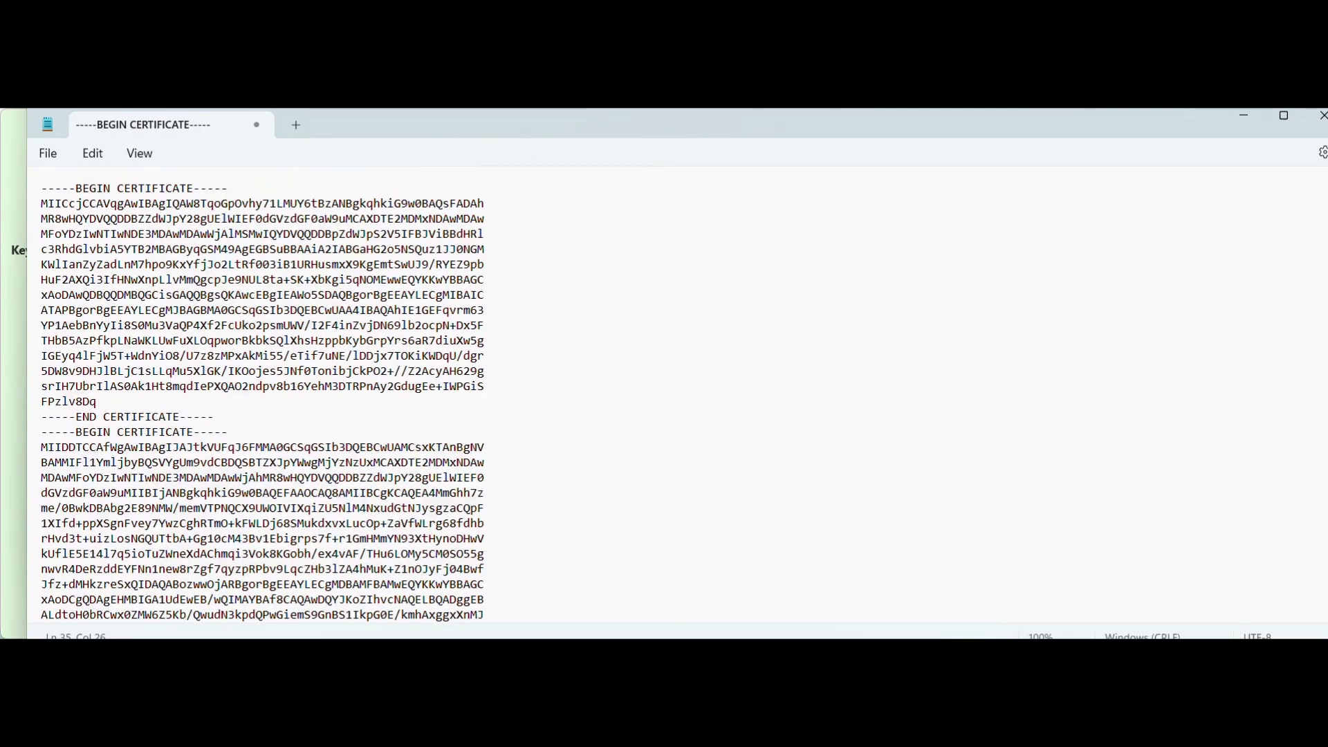
key(ctrl+a)
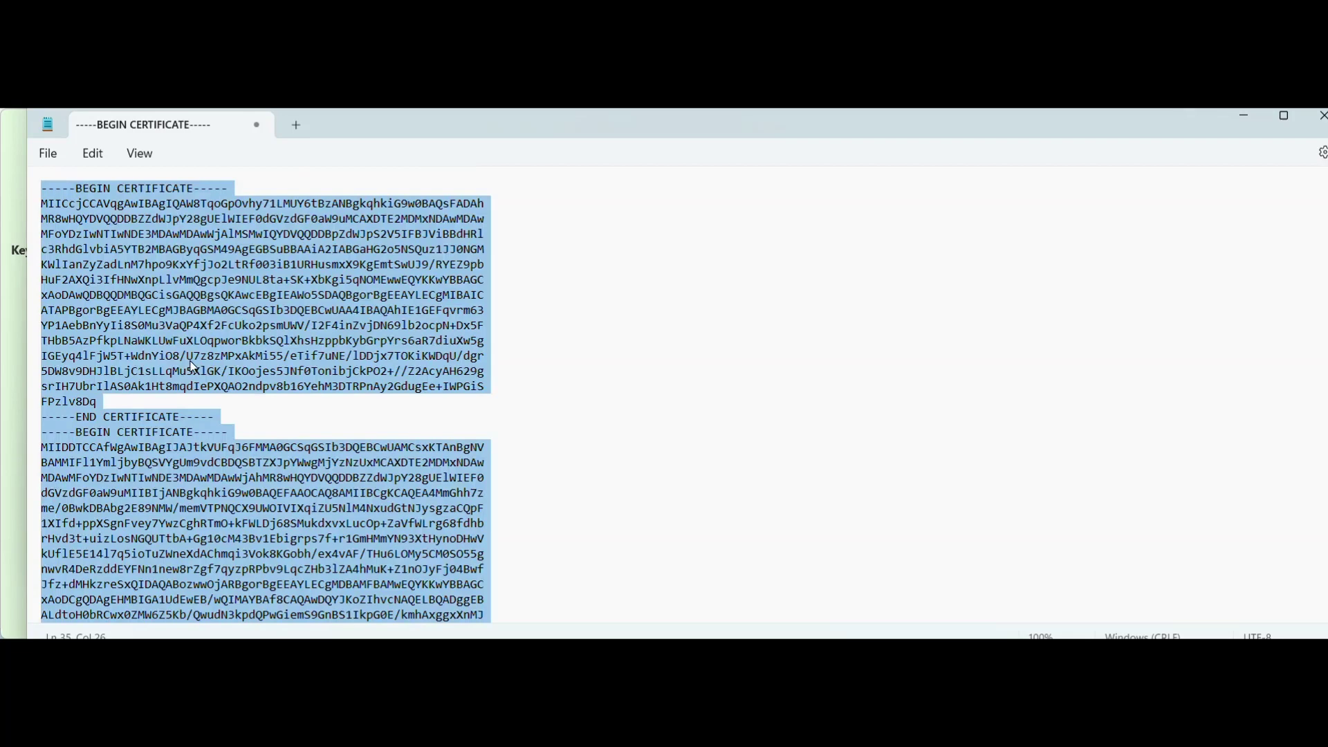
key(alt+Tab)
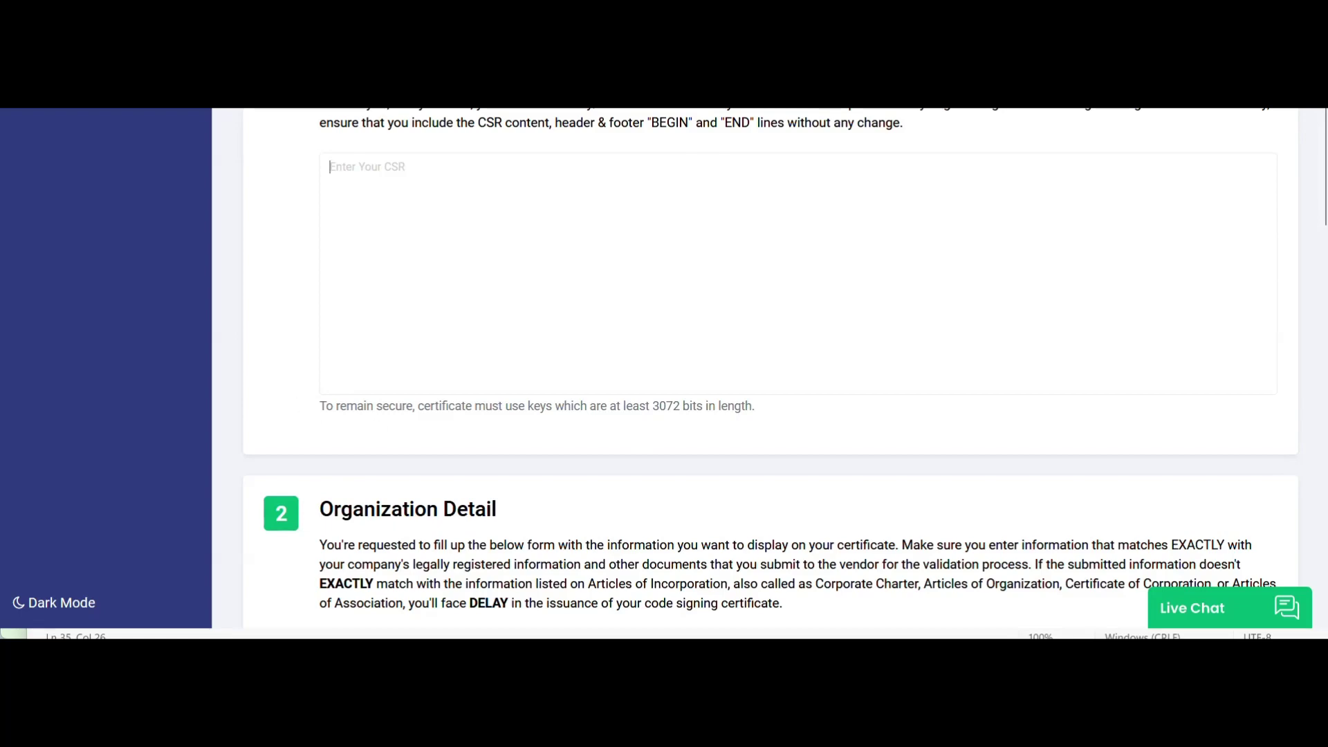
Copy the Certera_LLC CSR text and paste it into the form's Enter Your CSR box.
key(alt+Tab)
right_click(231, 254)
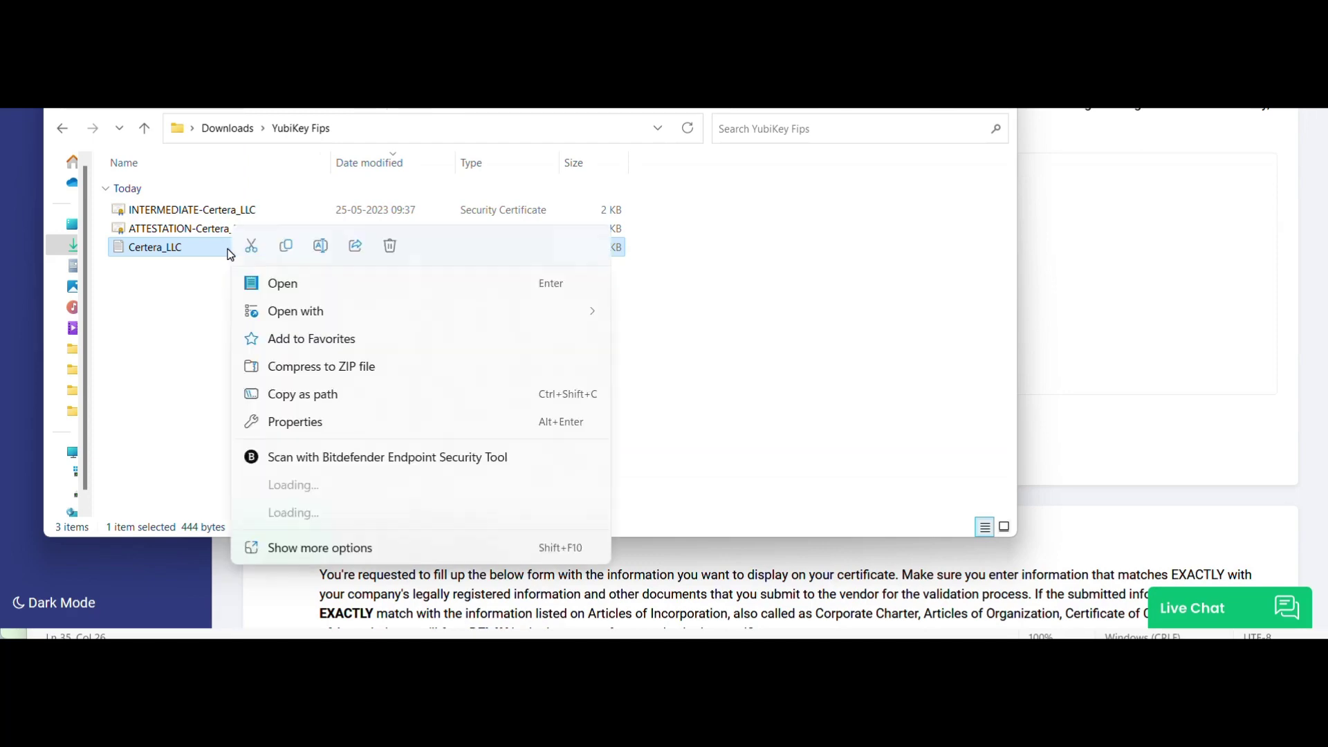
click(280, 284)
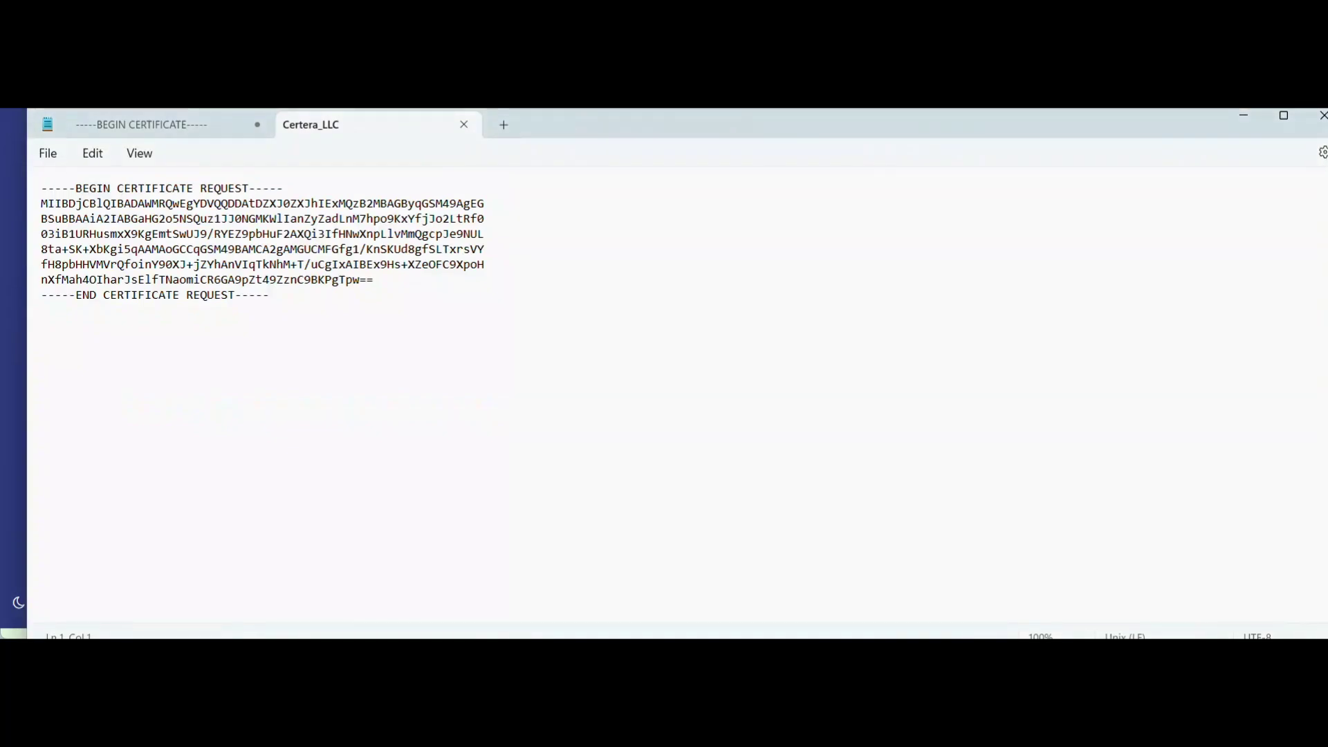
drag(270, 296, 41, 189)
right_click(209, 265)
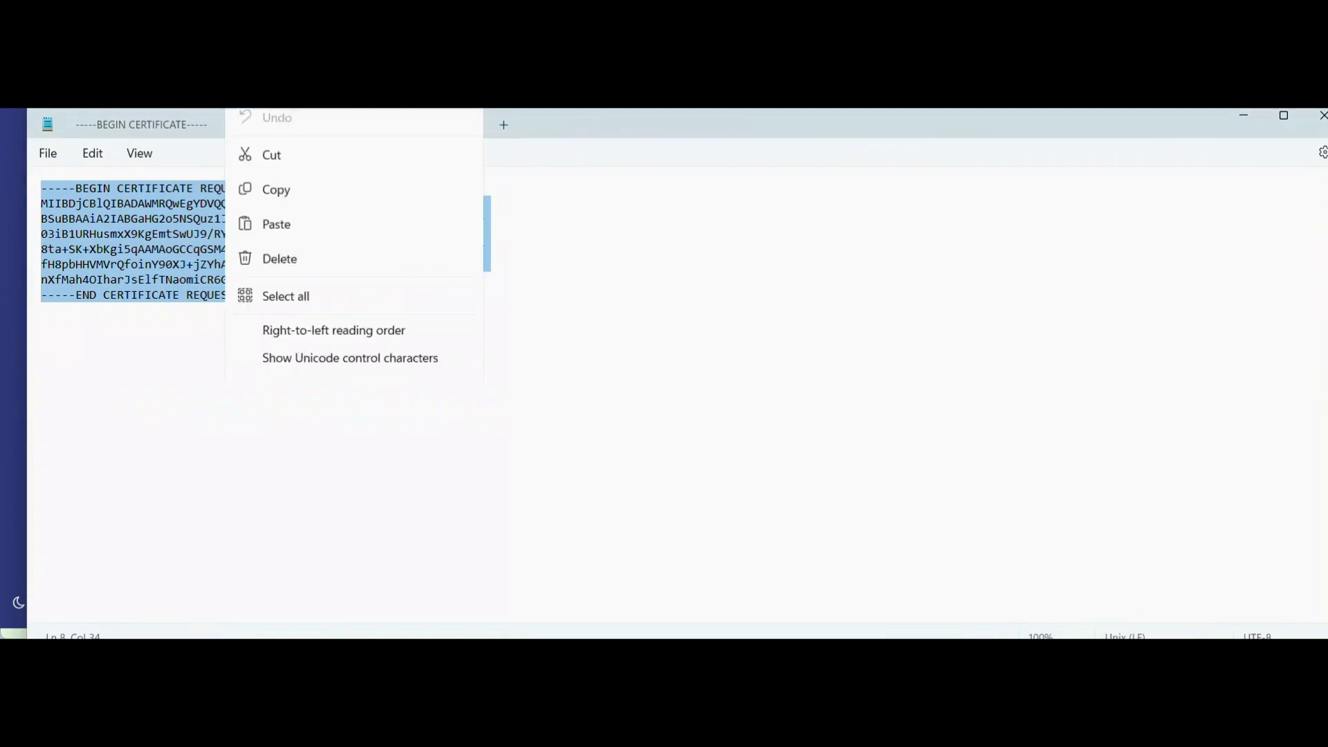
click(290, 130)
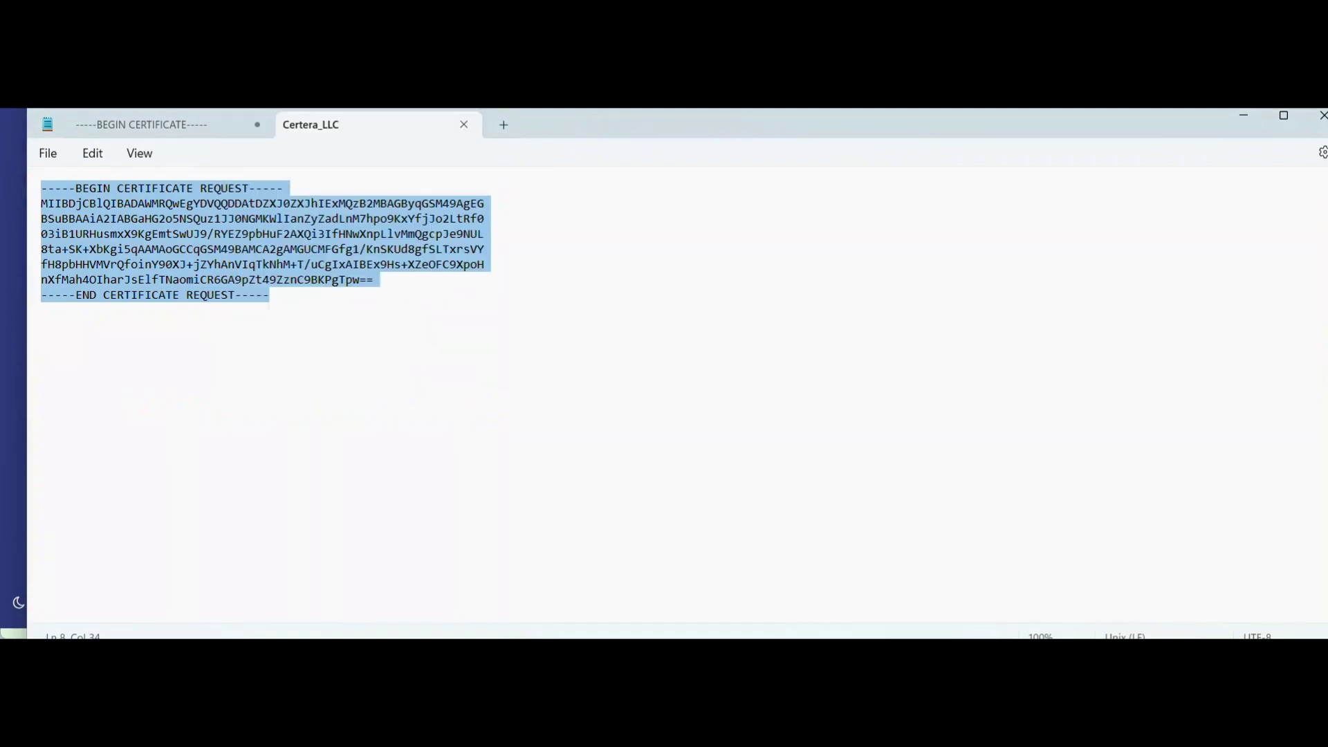
click(1244, 116)
right_click(483, 256)
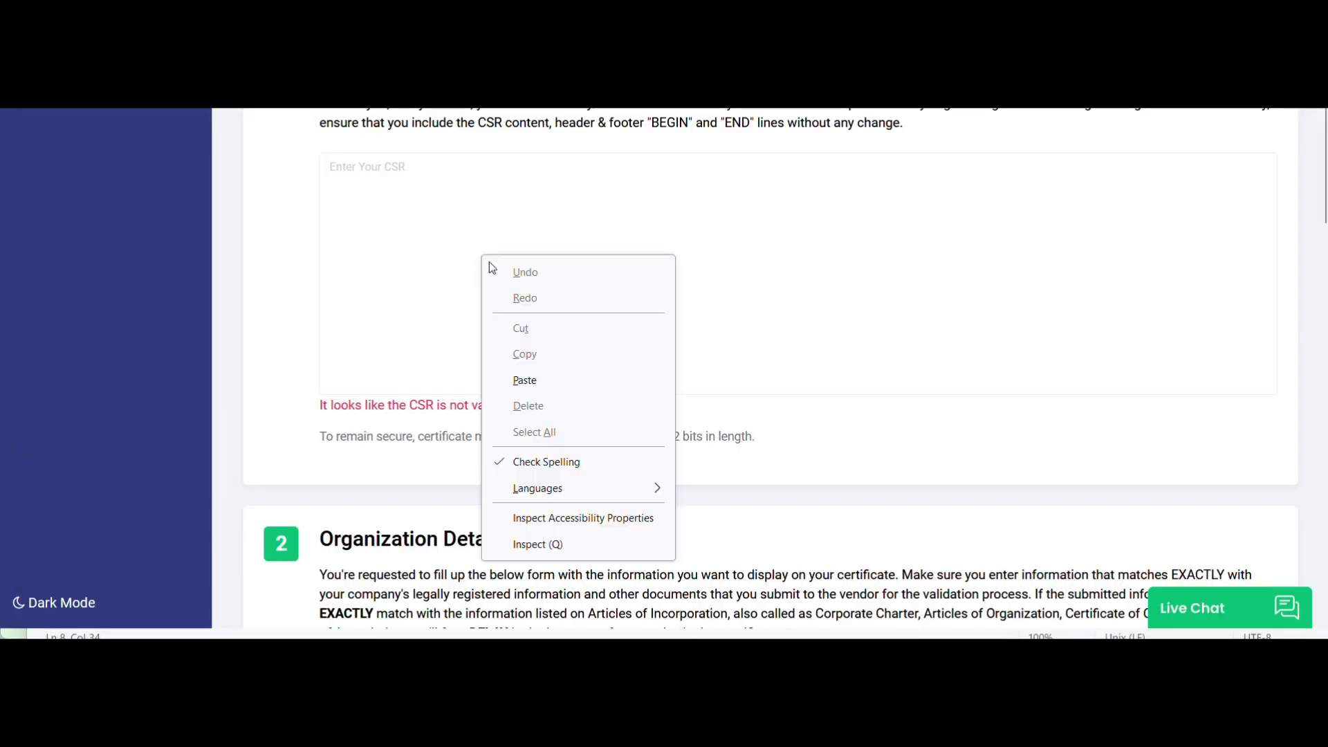
click(526, 381)
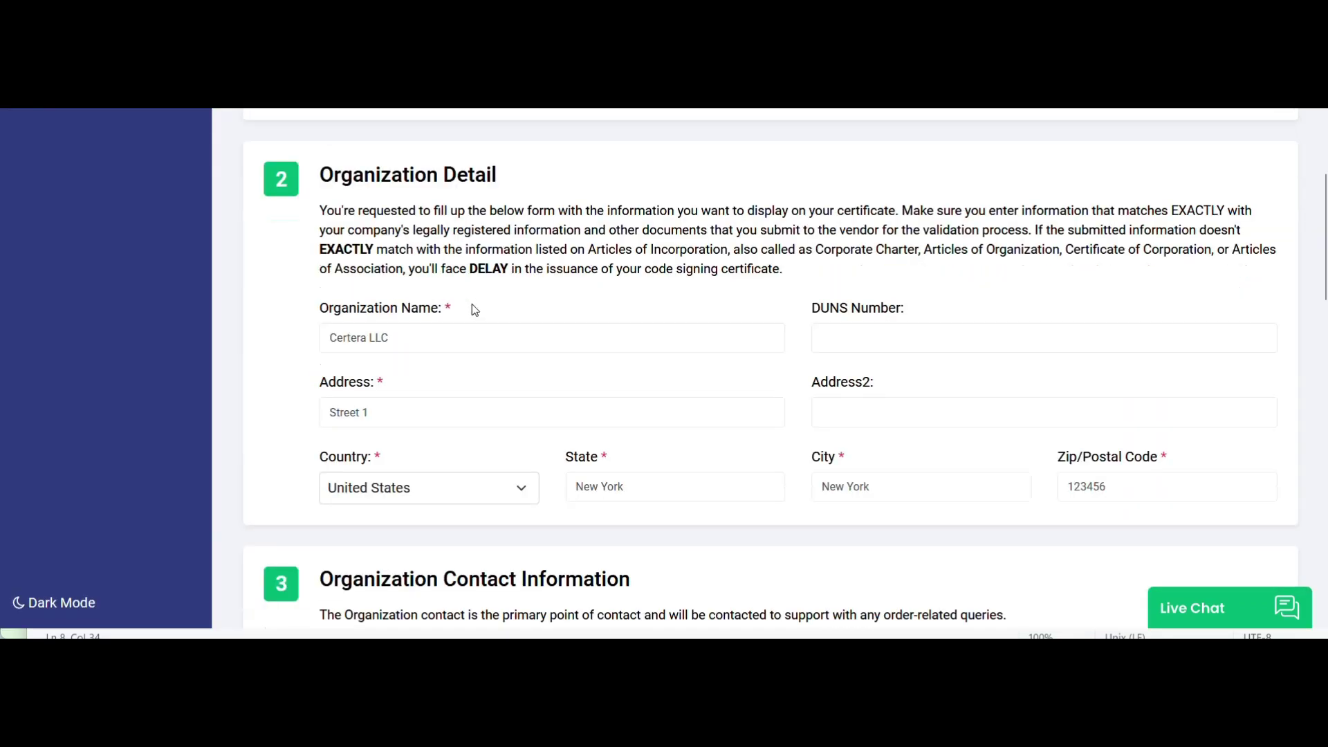
Fill in the contact's title, first and last name, e-mail and phone number, moving on to Select HSM Type.
key(Tab)
key(Tab)
key(Tab)
key(Tab)
key(Tab)
key(Tab)
scroll(507, 308, down, 5)
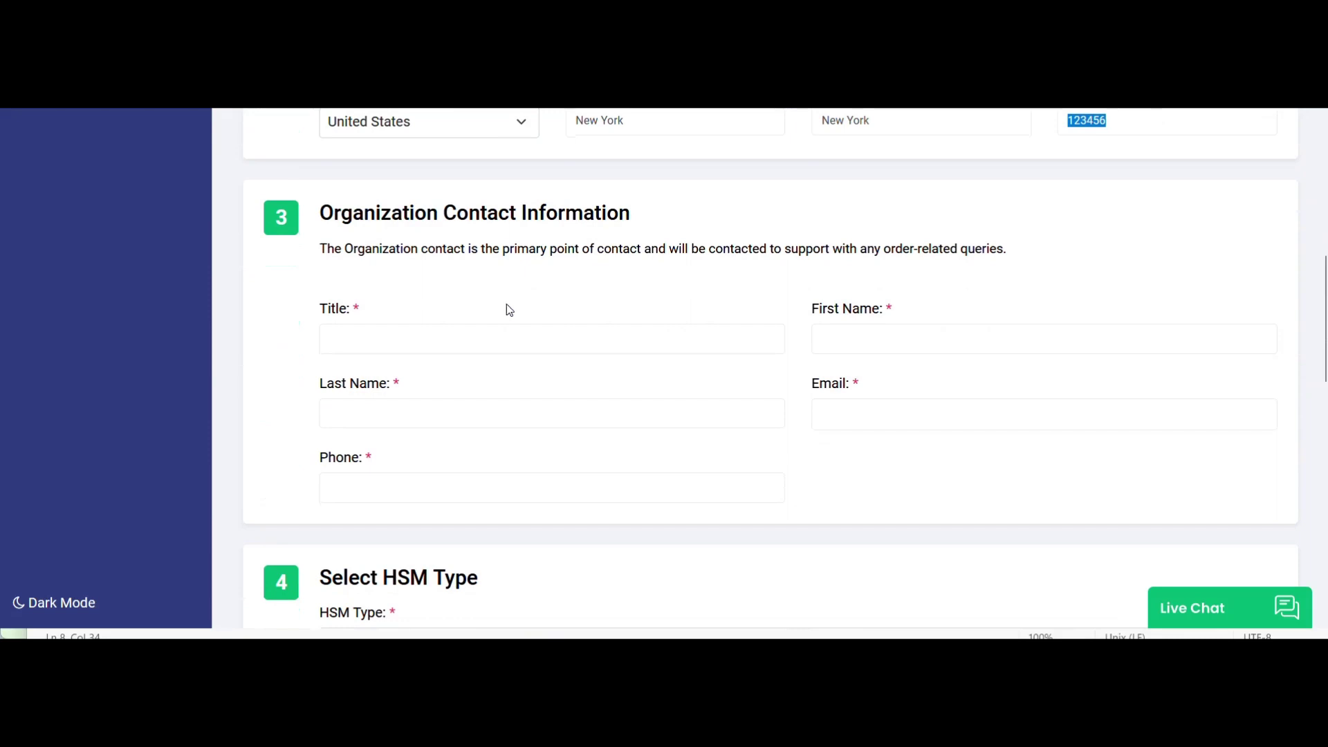
key(Tab)
key(Tab)
key(Tab)
key(Tab)
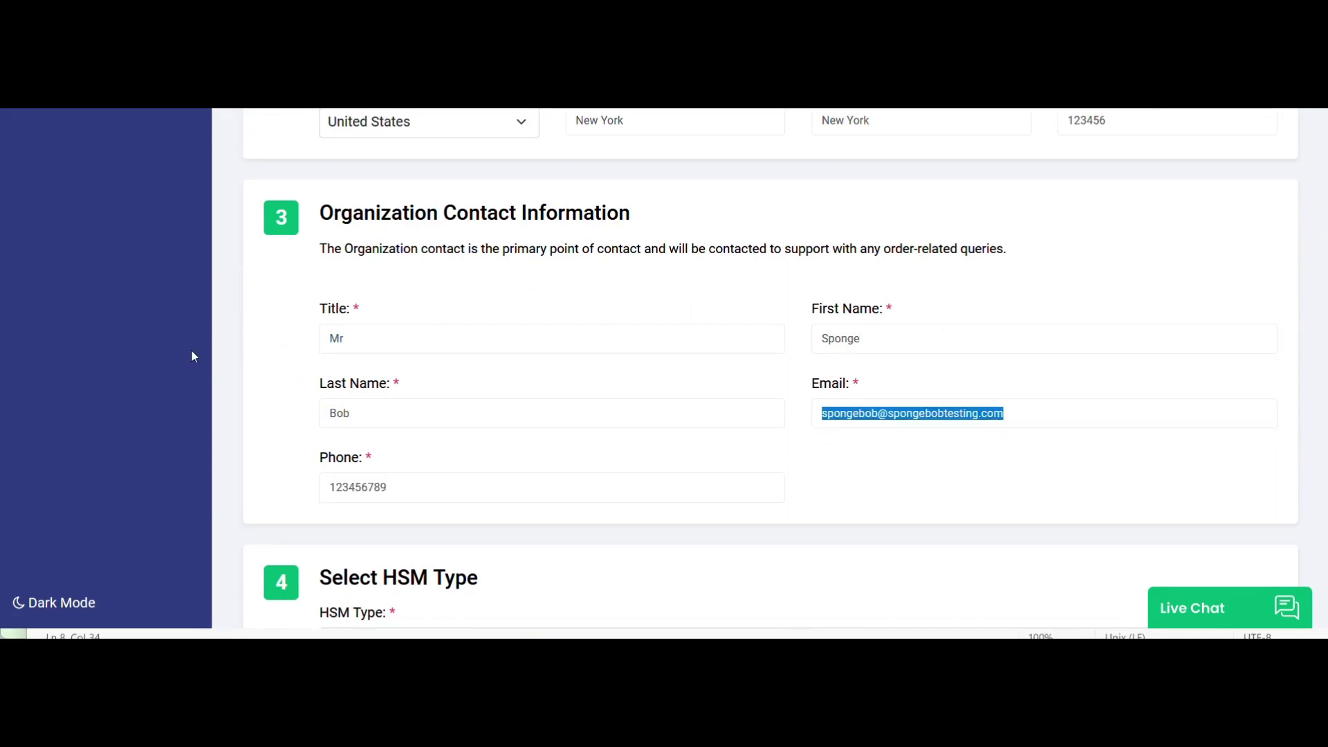
key(Tab)
key(Tab)
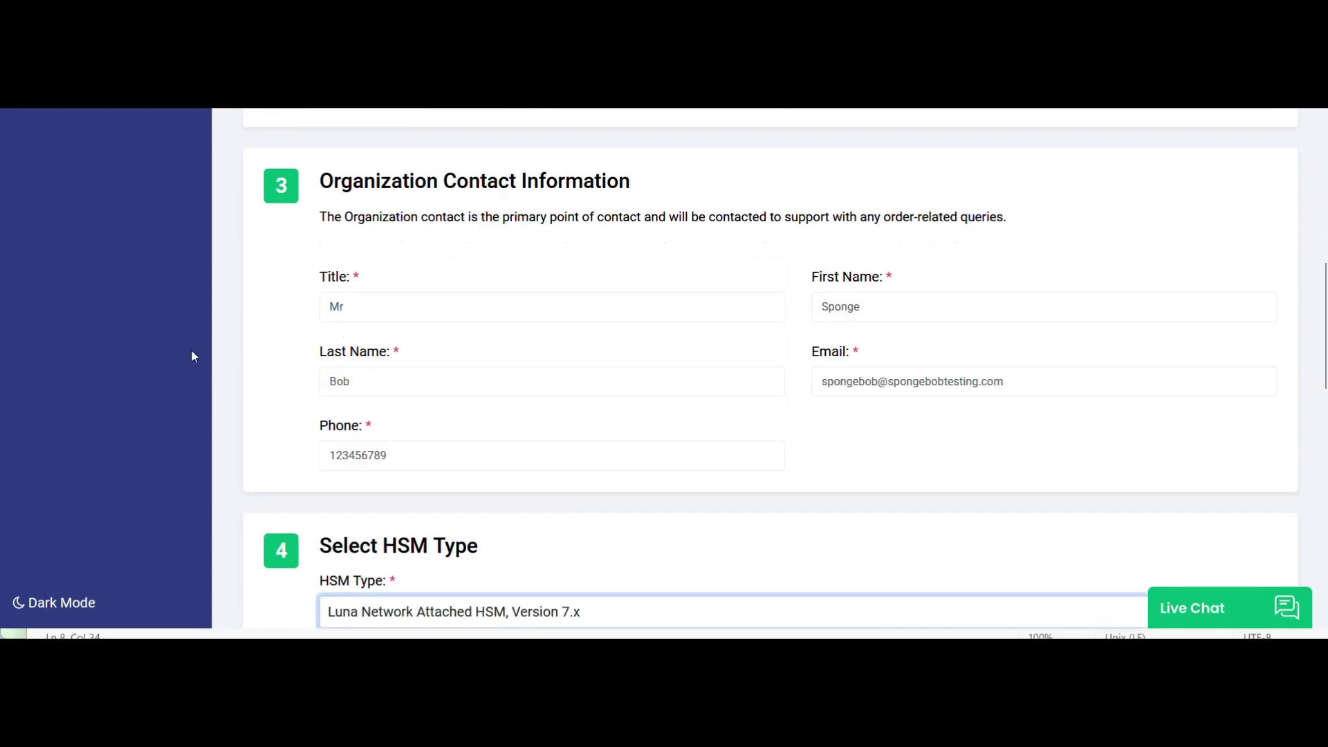
scroll(193, 356, down, 5)
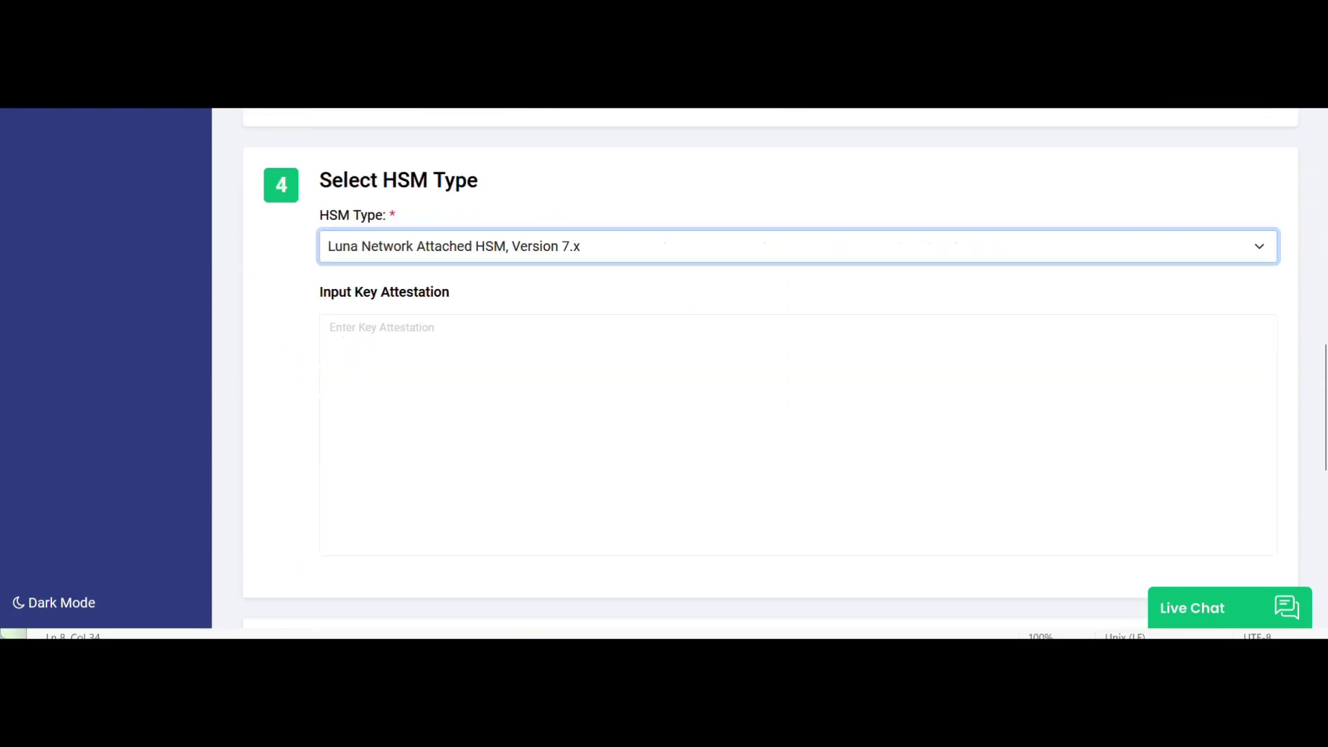
Choose YubiKey 5 FIPS Series as the HSM type and paste the combined Notepad certificates into Key Attestation.
click(494, 248)
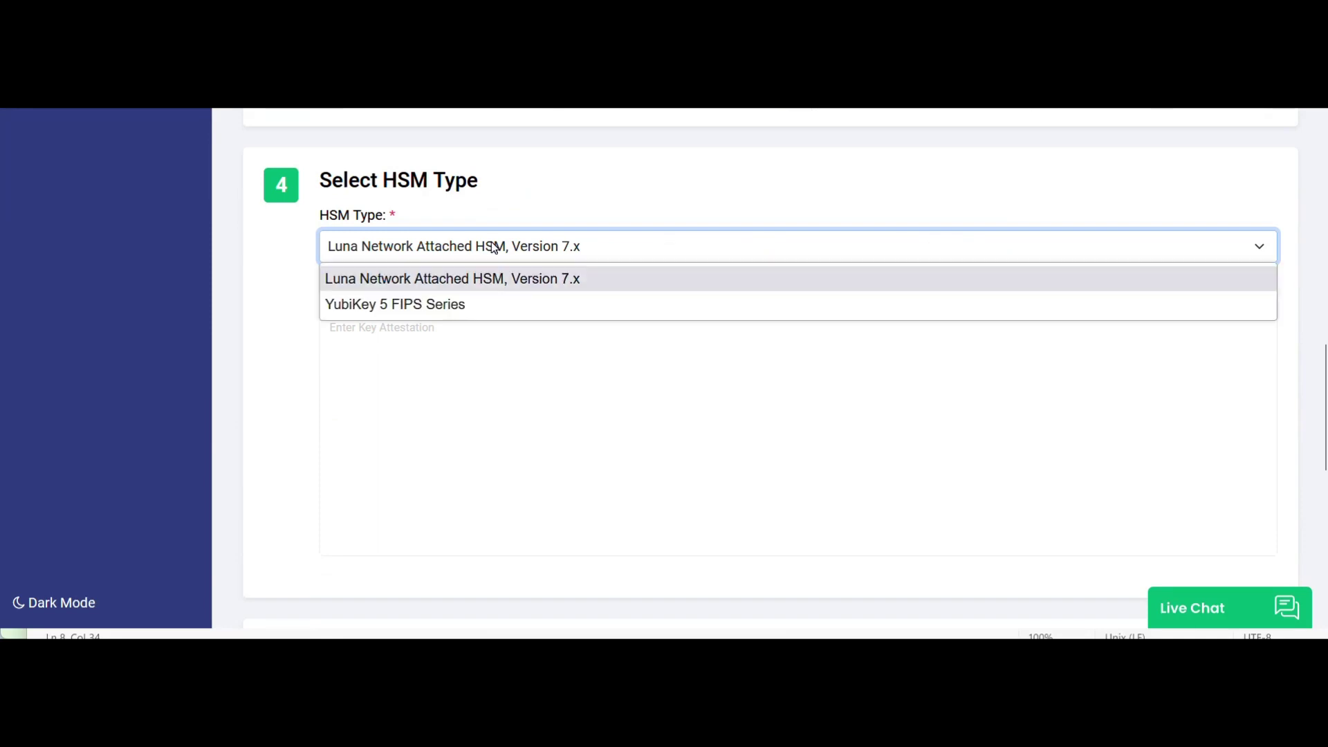
click(387, 303)
click(331, 327)
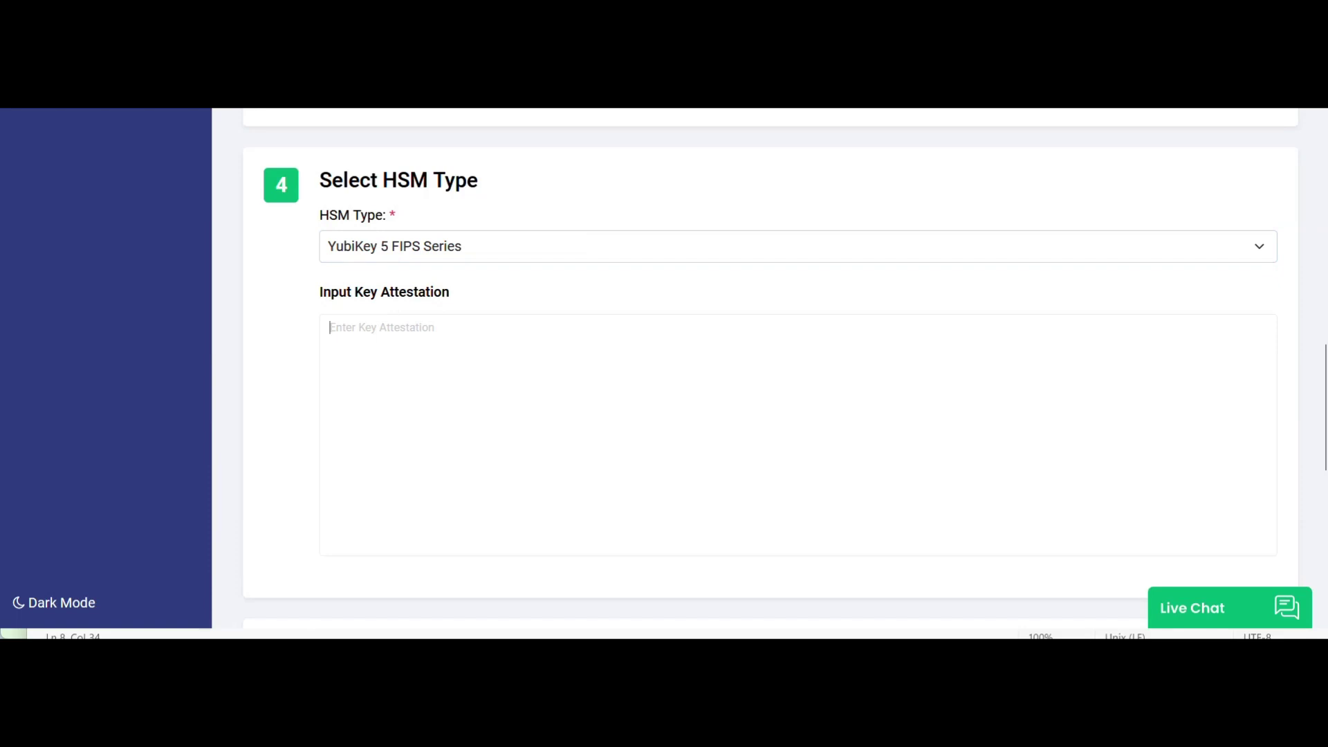
key(alt+Tab)
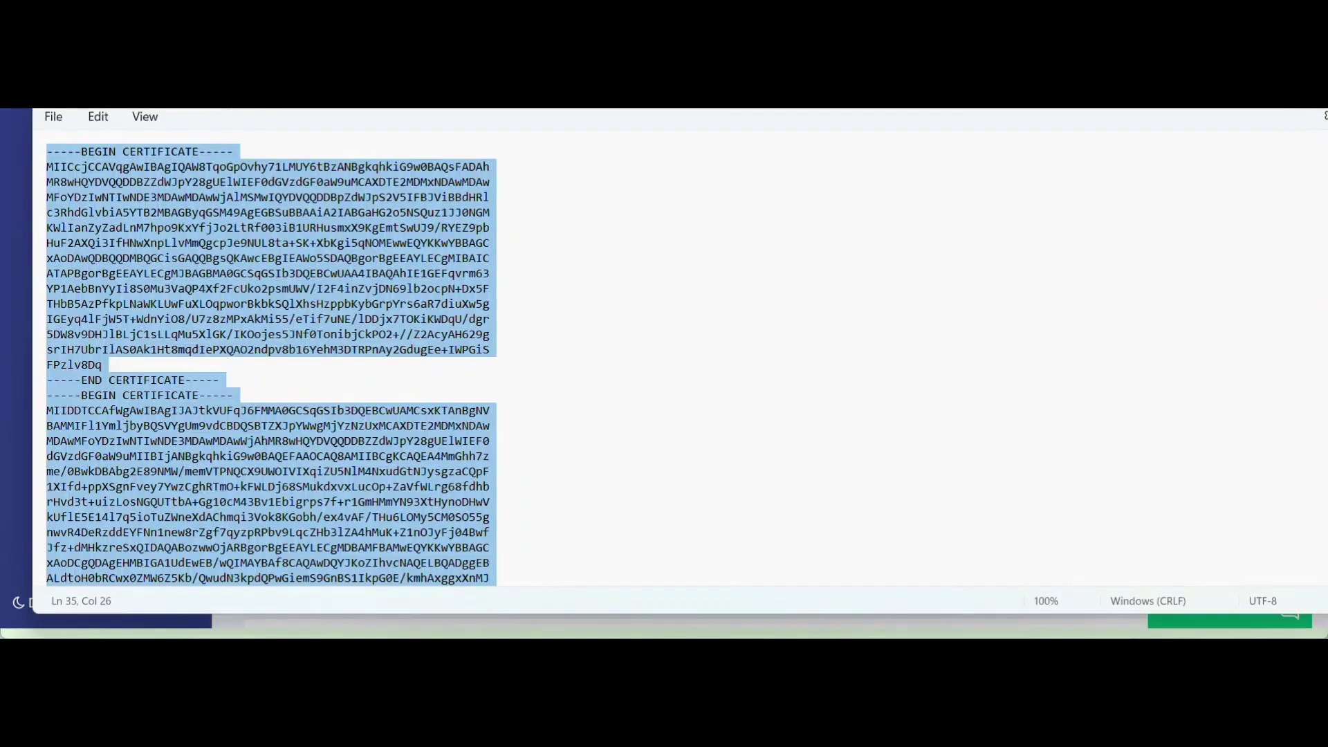
right_click(273, 501)
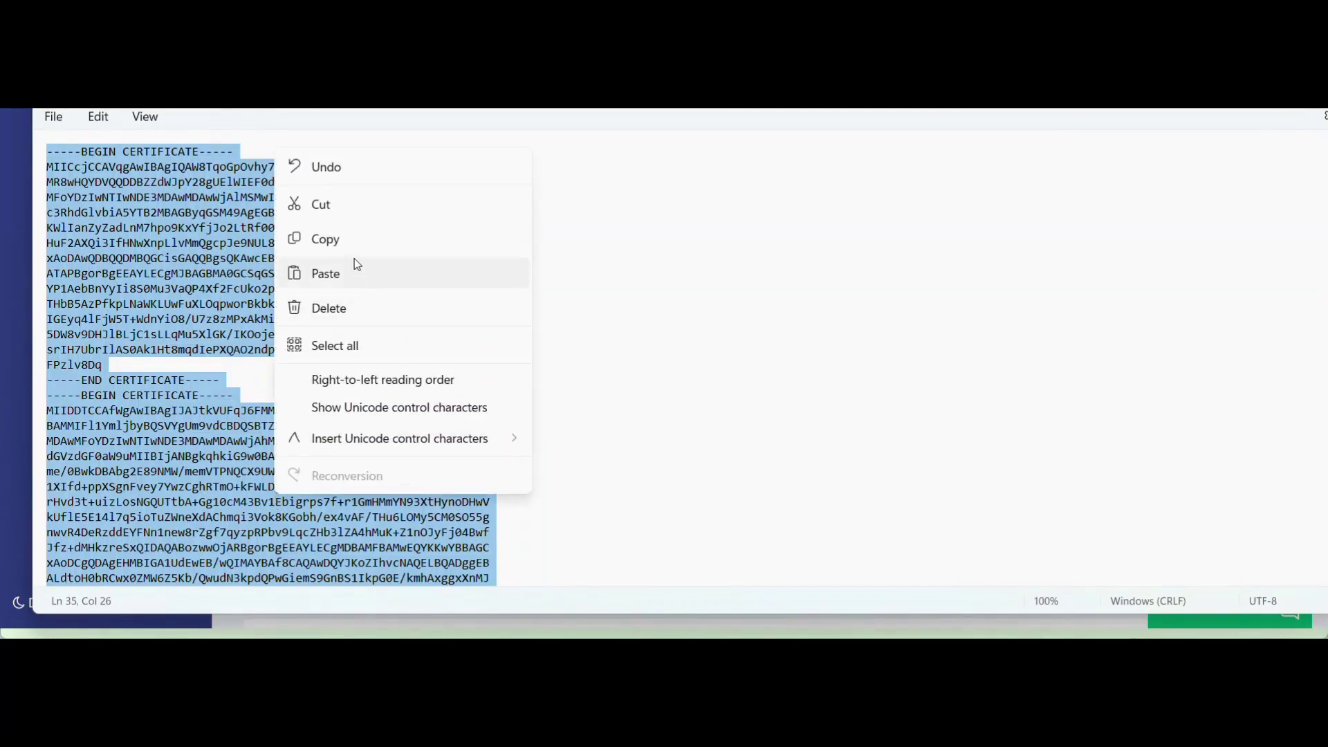
click(354, 240)
key(alt+Tab)
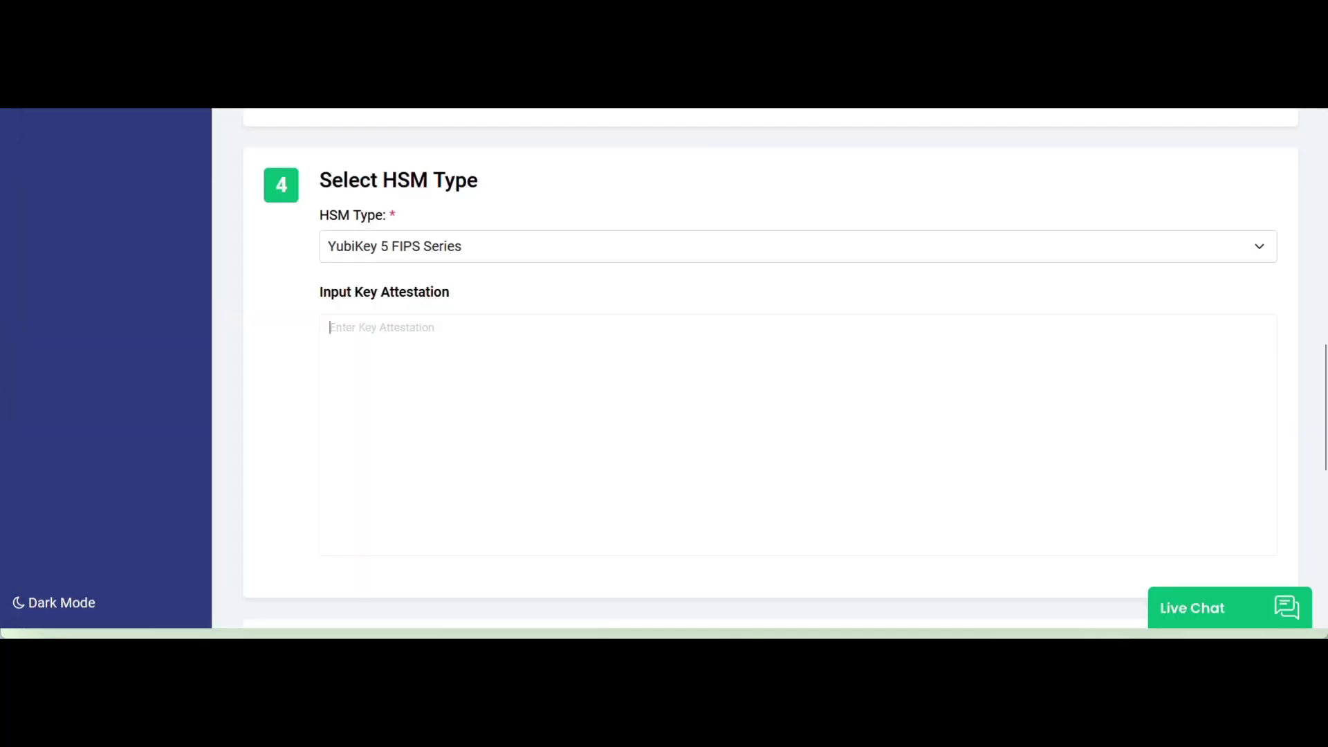
right_click(625, 436)
click(667, 248)
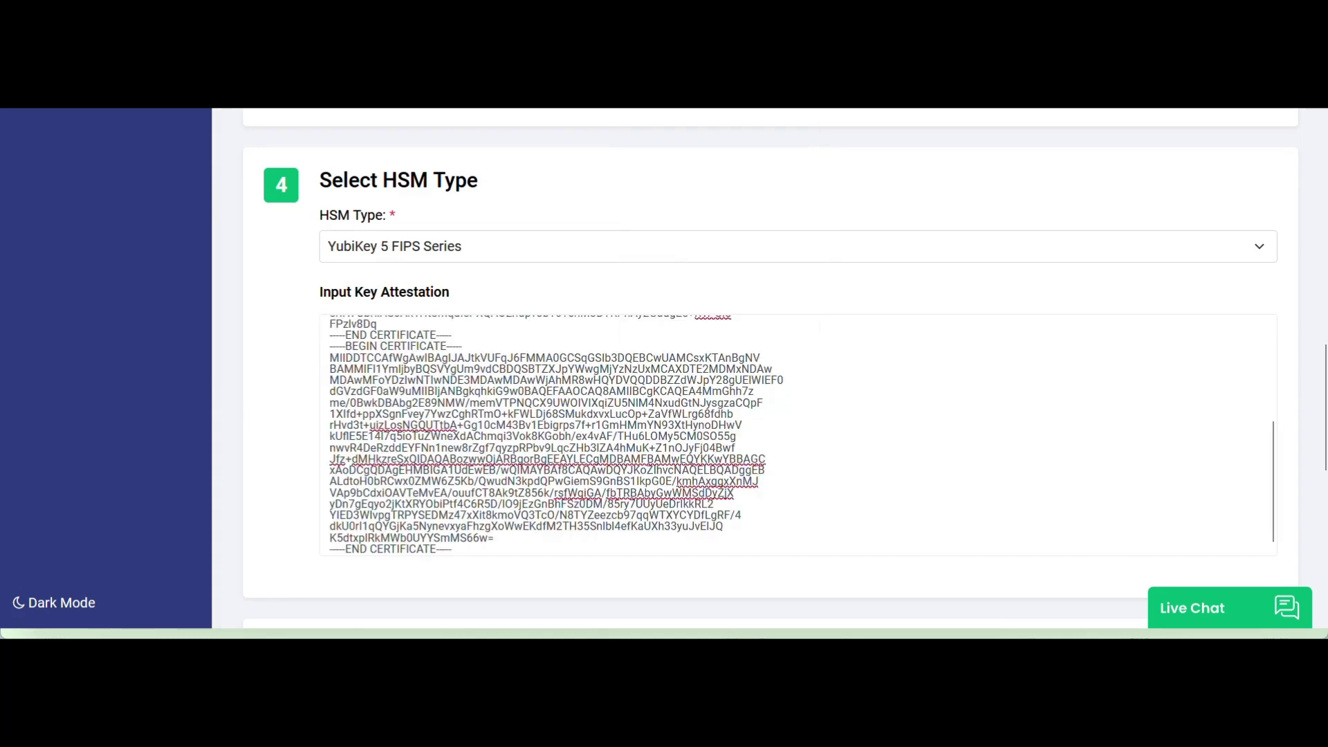
Accept the Certificate Services Agreement at the bottom of the form.
scroll(331, 467, down, 3)
scroll(330, 467, down, 1)
click(292, 550)
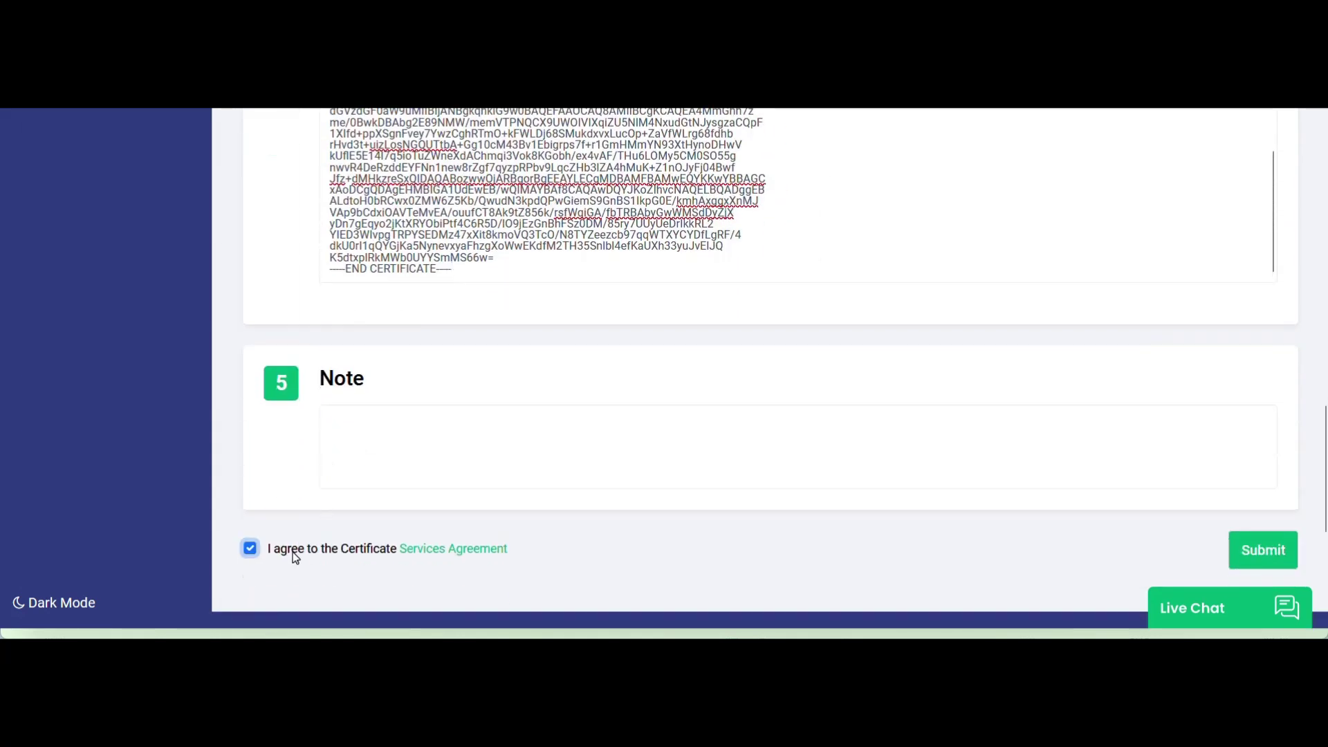